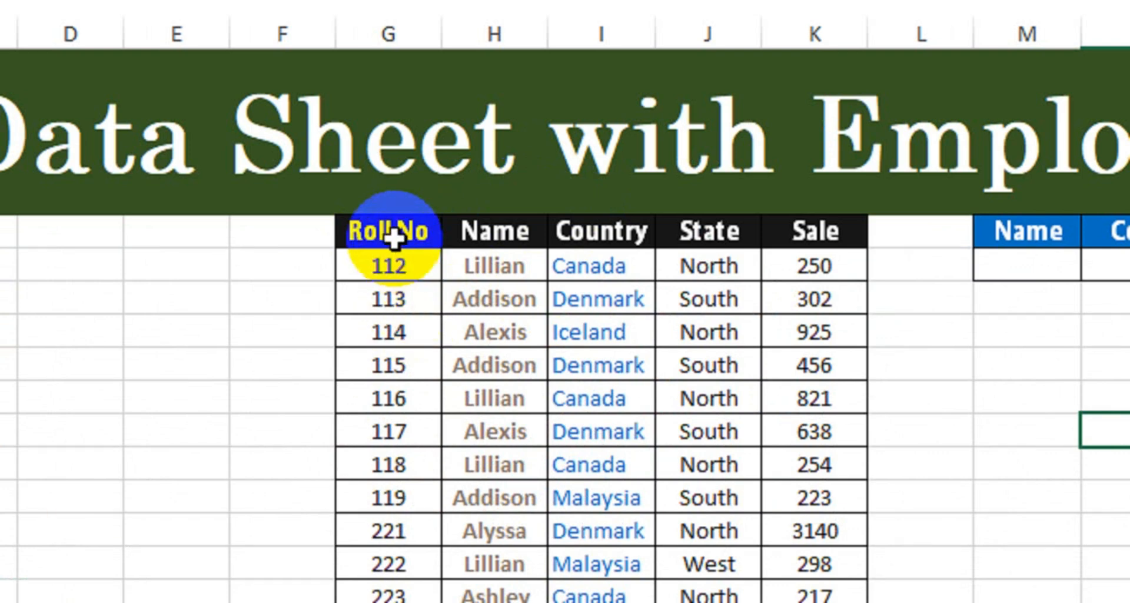
Review the source table's Roll No, Name, Country, State and Sale columns and the empty Name, Country, Countdown and Sale cells beside it
{"action": "left_click_drag", "start_coordinate": [403, 235], "coordinate": [775, 522]}
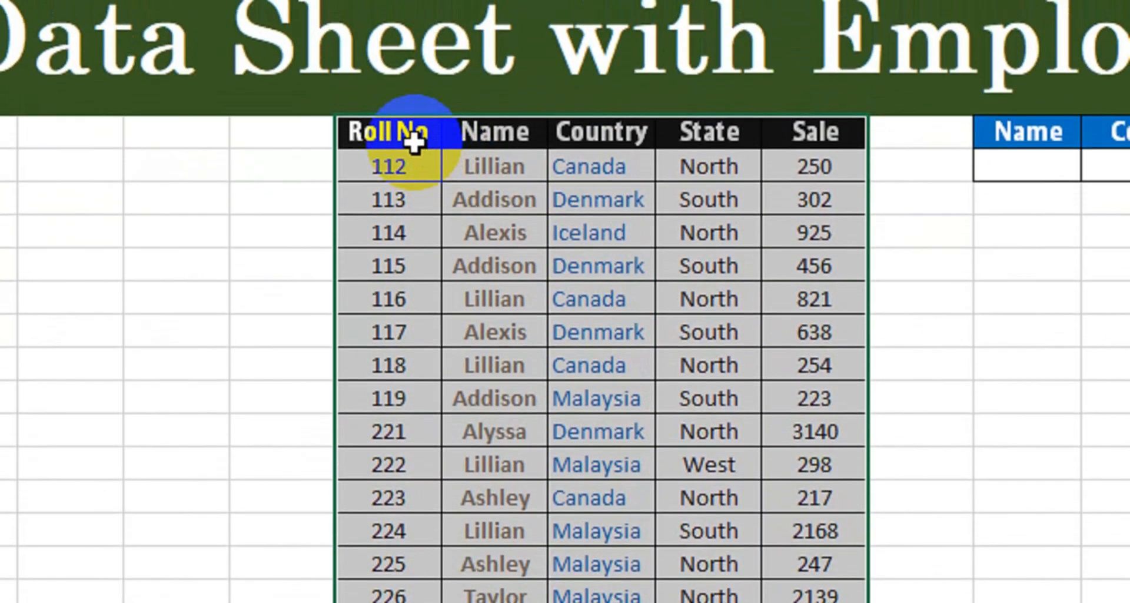
{"action": "left_click_drag", "start_coordinate": [422, 52], "coordinate": [353, 314]}
{"action": "left_click_drag", "start_coordinate": [494, 154], "coordinate": [459, 402]}
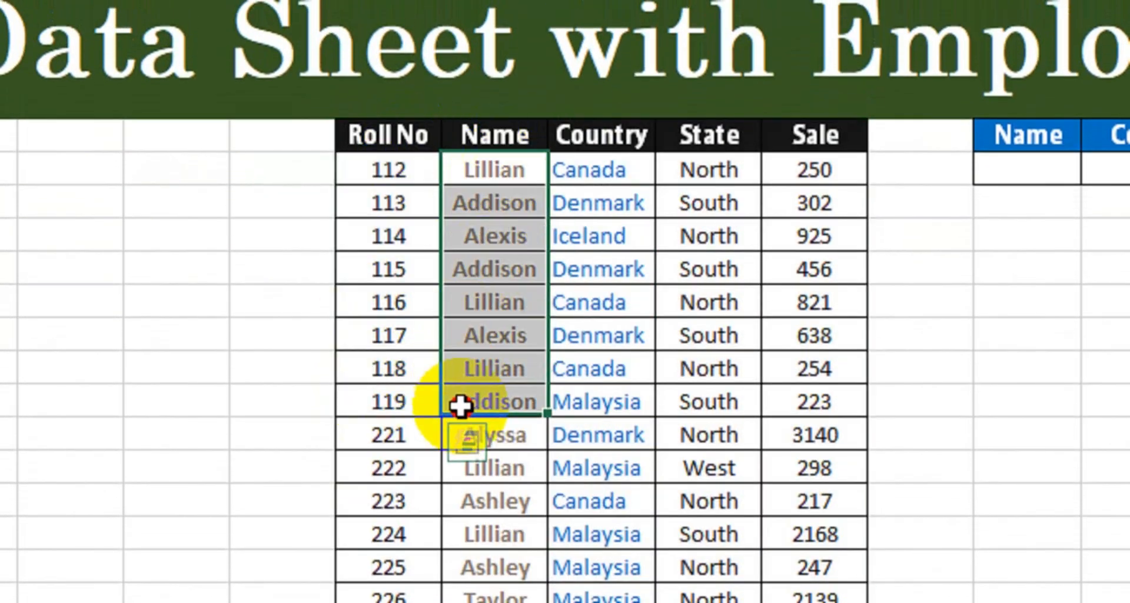
{"action": "left_click_drag", "start_coordinate": [601, 152], "coordinate": [575, 348]}
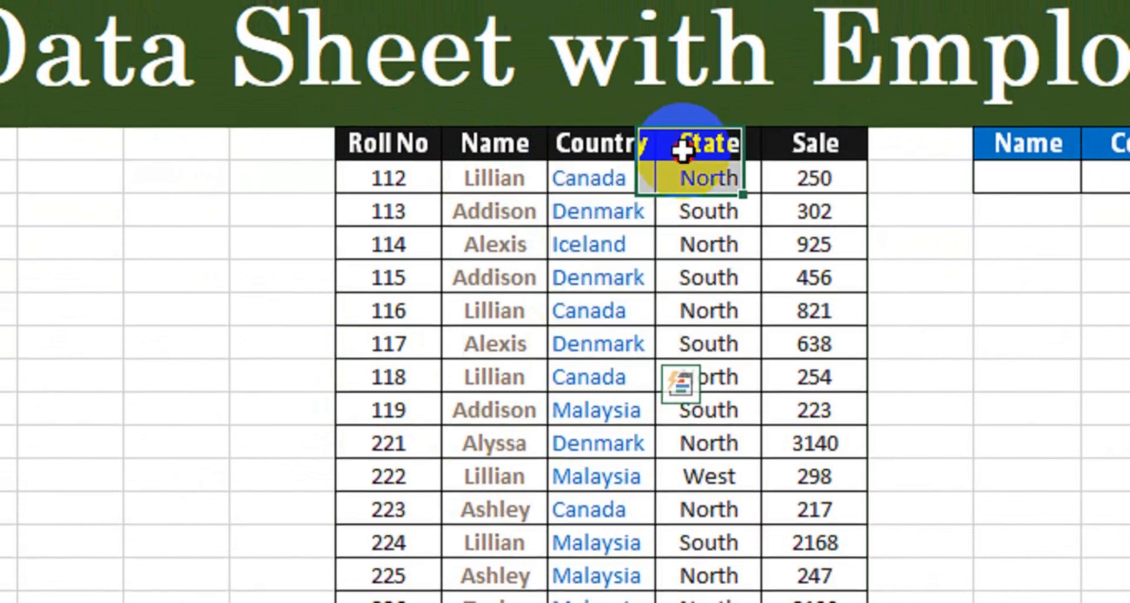
{"action": "left_click_drag", "start_coordinate": [681, 149], "coordinate": [732, 252]}
{"action": "left_click_drag", "start_coordinate": [815, 173], "coordinate": [814, 368]}
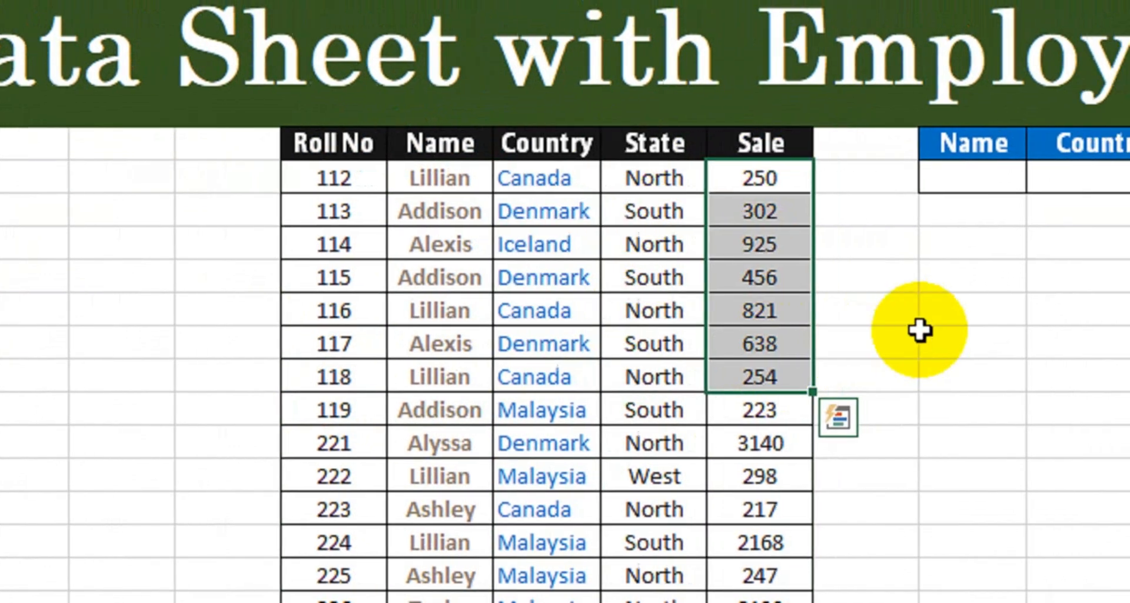
{"action": "left_click", "coordinate": [932, 362]}
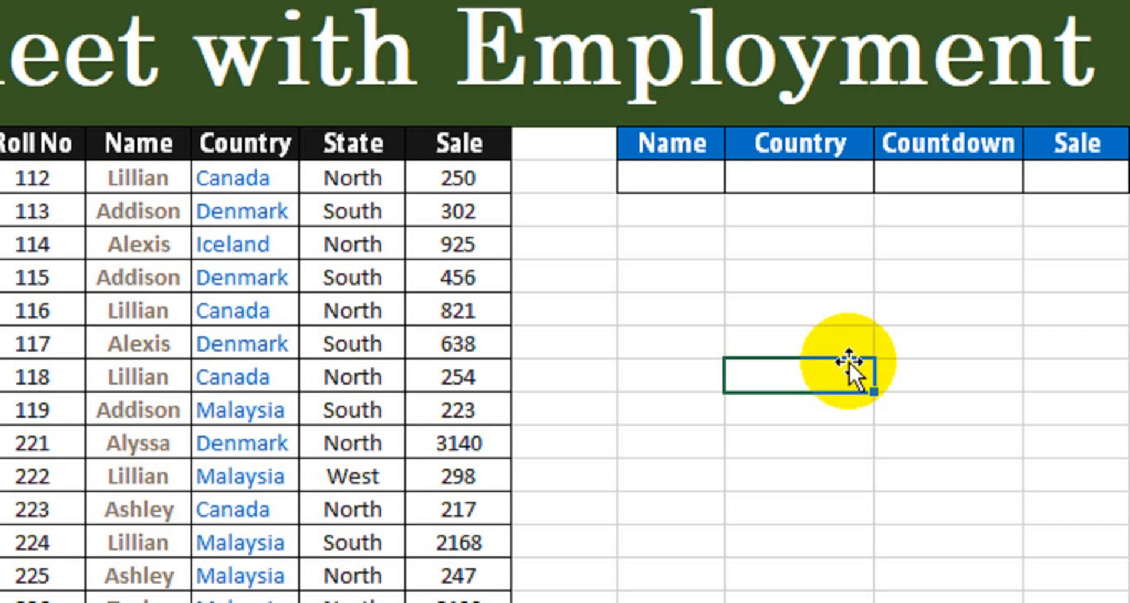
{"action": "left_click", "coordinate": [682, 181]}
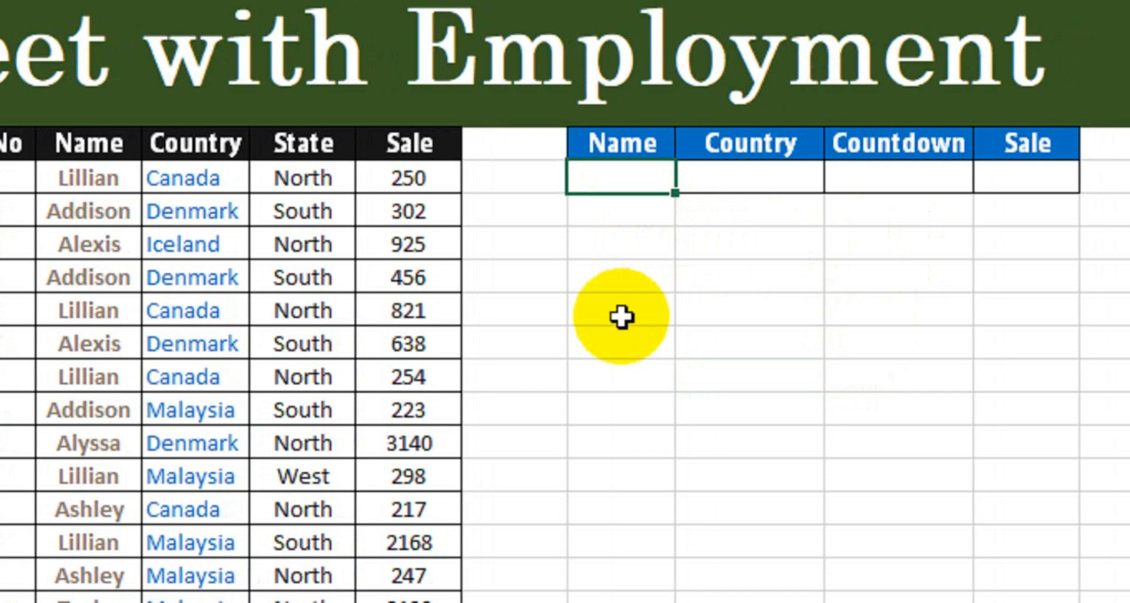
{"action": "left_click", "coordinate": [749, 188]}
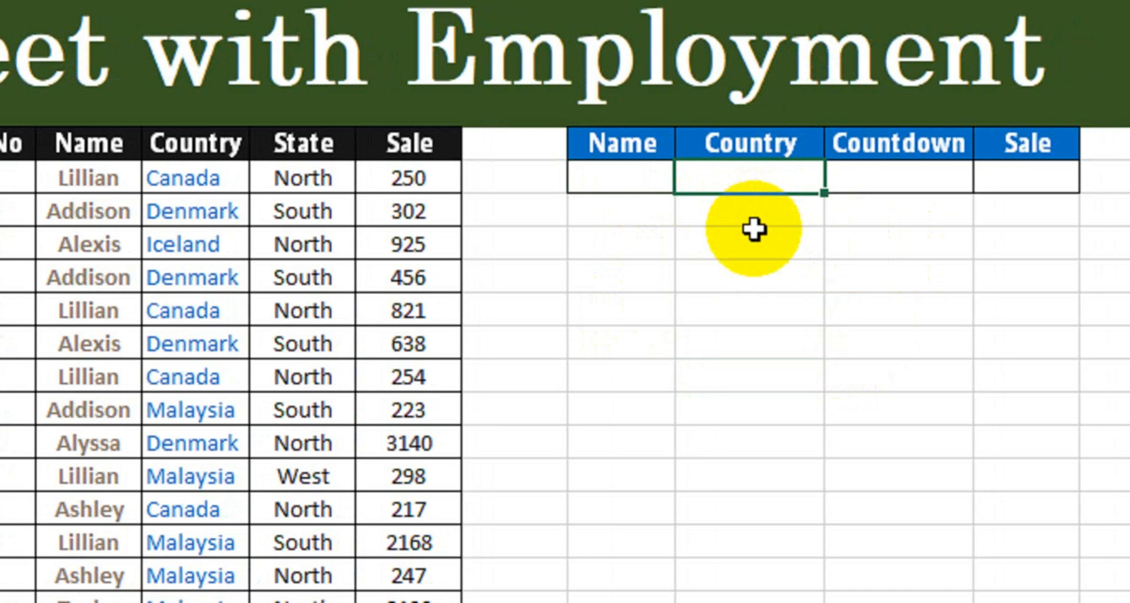
{"action": "left_click", "coordinate": [897, 188]}
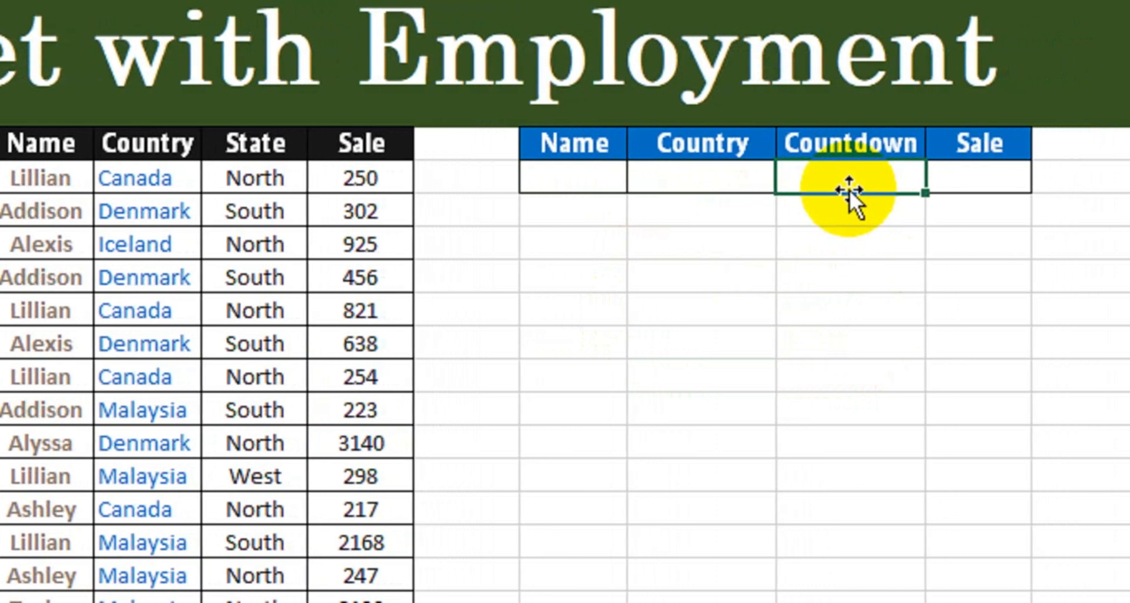
{"action": "left_click", "coordinate": [974, 176]}
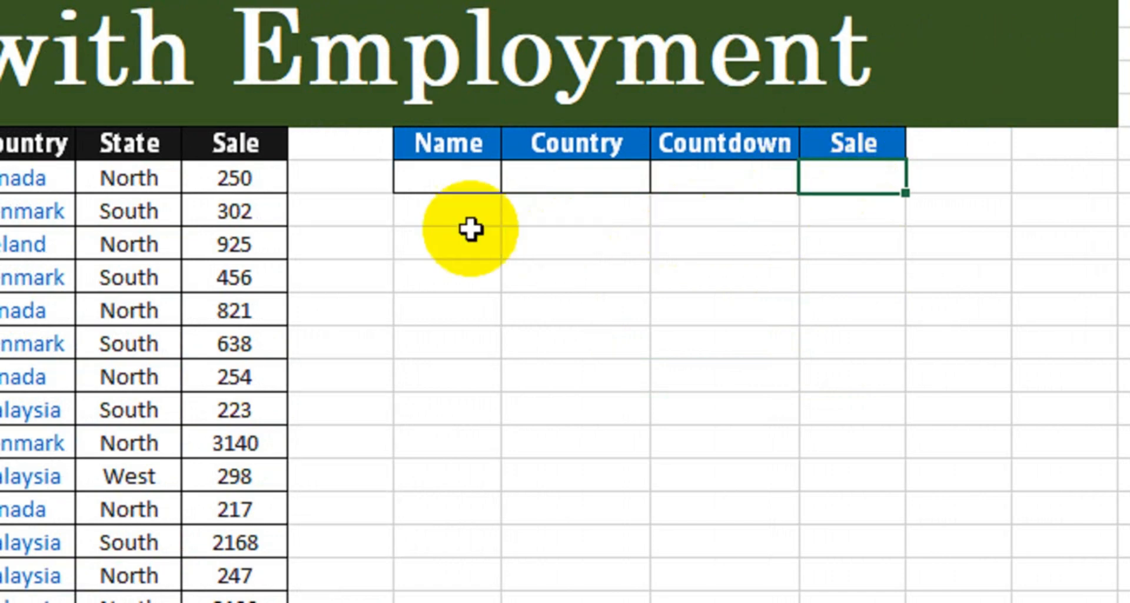
Add list data validation to the empty Name cell M7, using H7:H22 as the source
{"action": "left_click", "coordinate": [439, 179]}
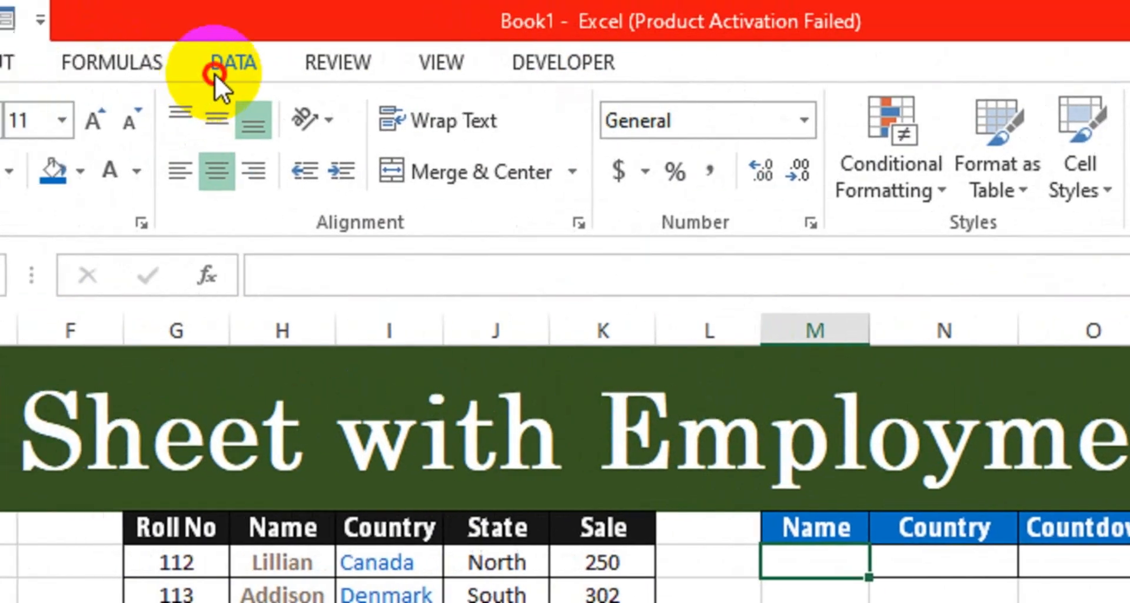
{"action": "left_click", "coordinate": [214, 73]}
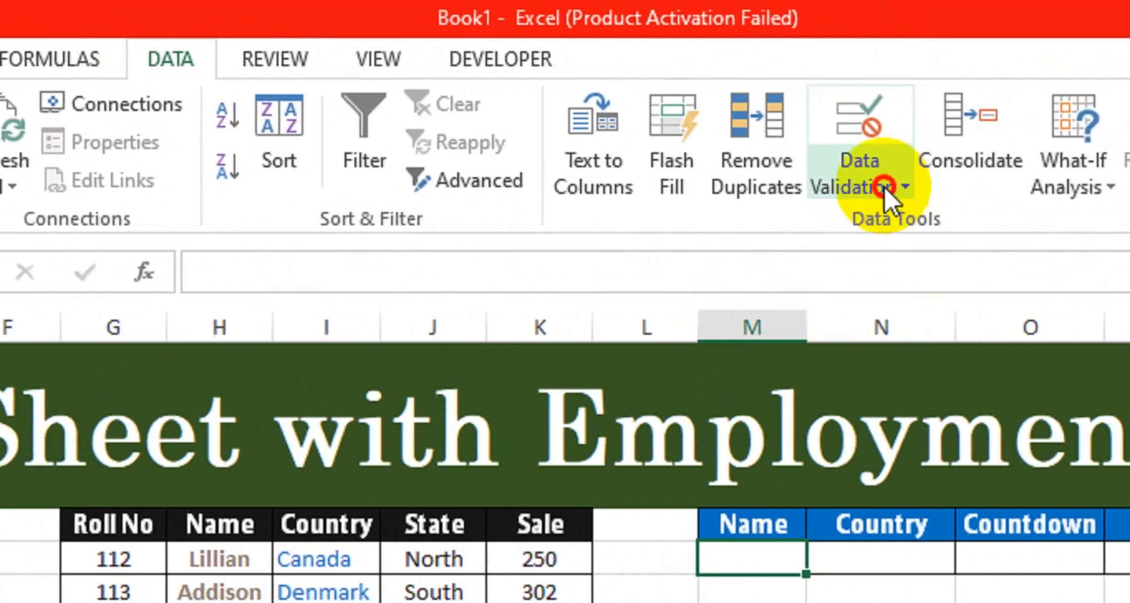
{"action": "left_click", "coordinate": [877, 187]}
{"action": "left_click", "coordinate": [863, 224]}
{"action": "left_click", "coordinate": [888, 224]}
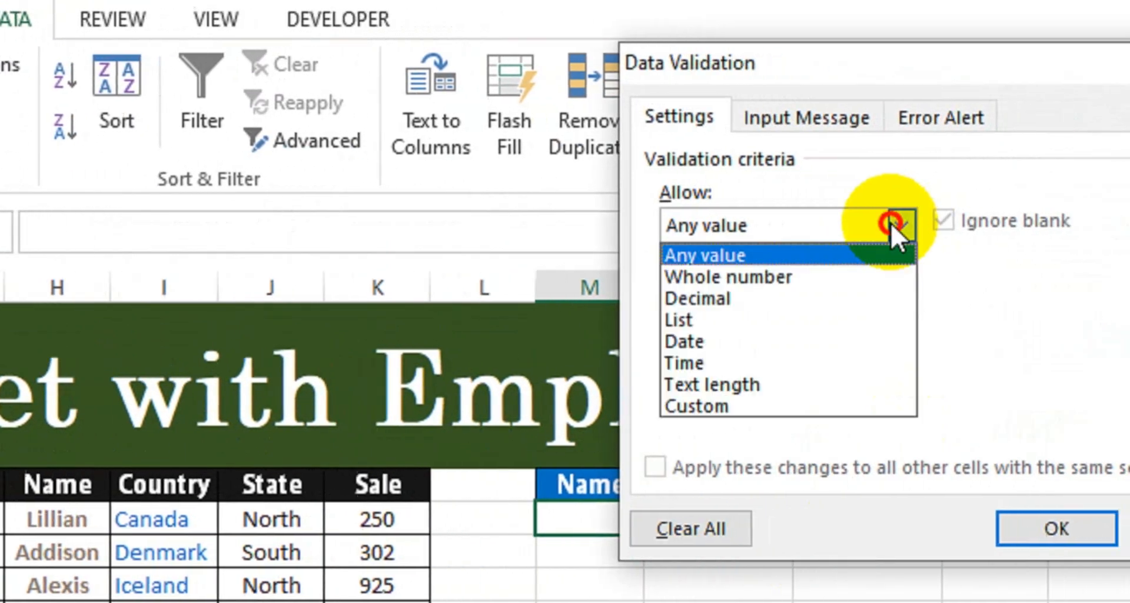
{"action": "left_click", "coordinate": [738, 323]}
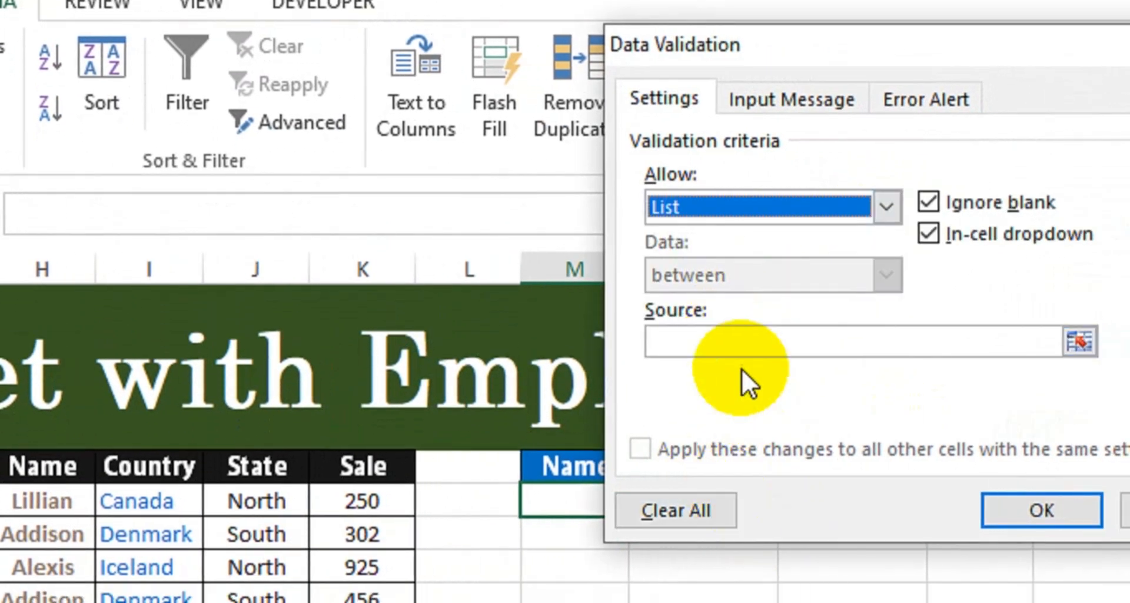
{"action": "left_click", "coordinate": [731, 342]}
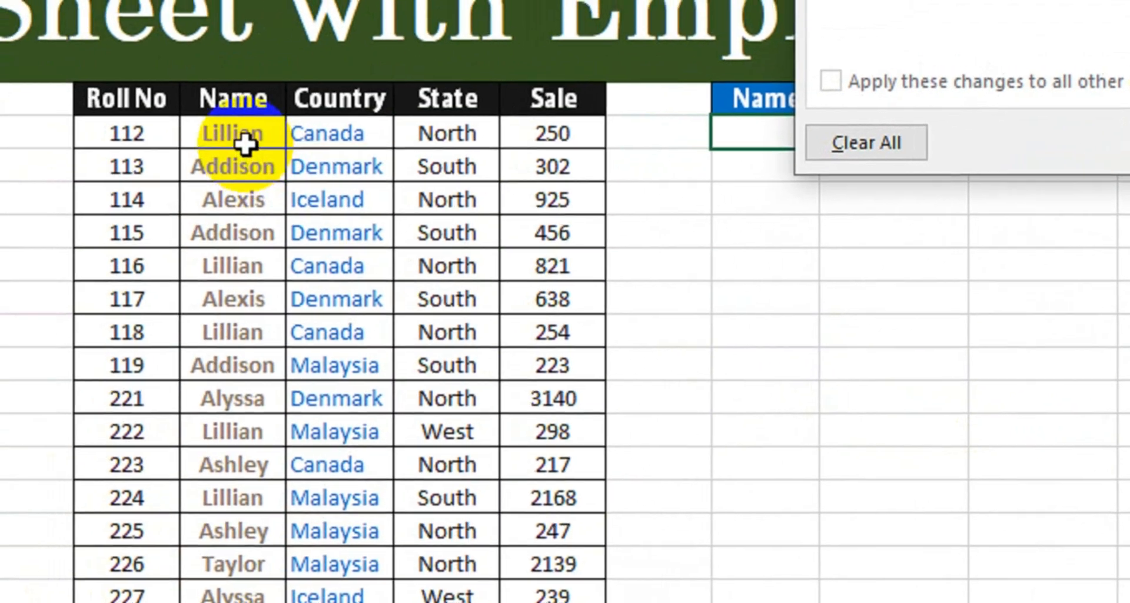
{"action": "left_click_drag", "start_coordinate": [244, 143], "coordinate": [277, 496]}
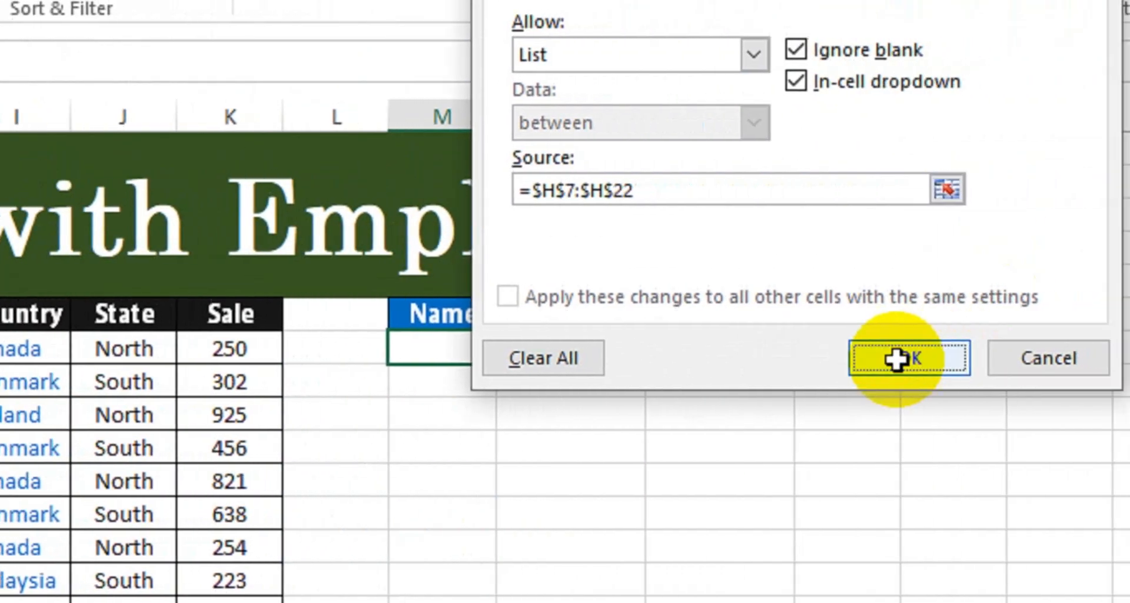
{"action": "left_click", "coordinate": [895, 358]}
Look through the dropdown list in the Name cell M7 and choose its sixth entry
{"action": "left_click", "coordinate": [499, 345]}
{"action": "left_click_drag", "start_coordinate": [498, 412], "coordinate": [488, 532]}
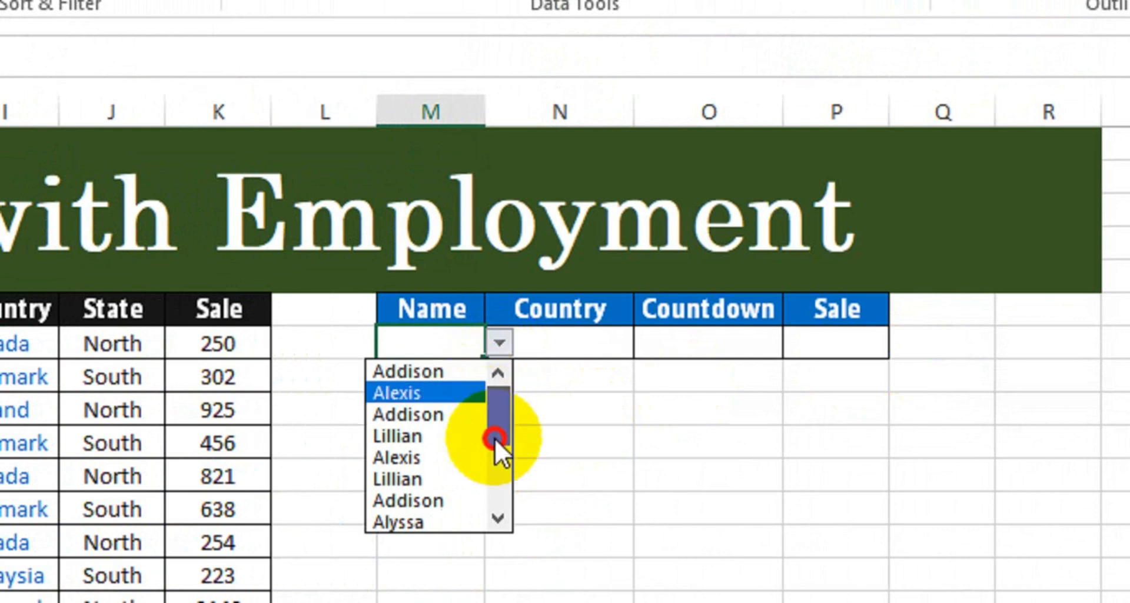
{"action": "left_click_drag", "start_coordinate": [488, 488], "coordinate": [489, 340]}
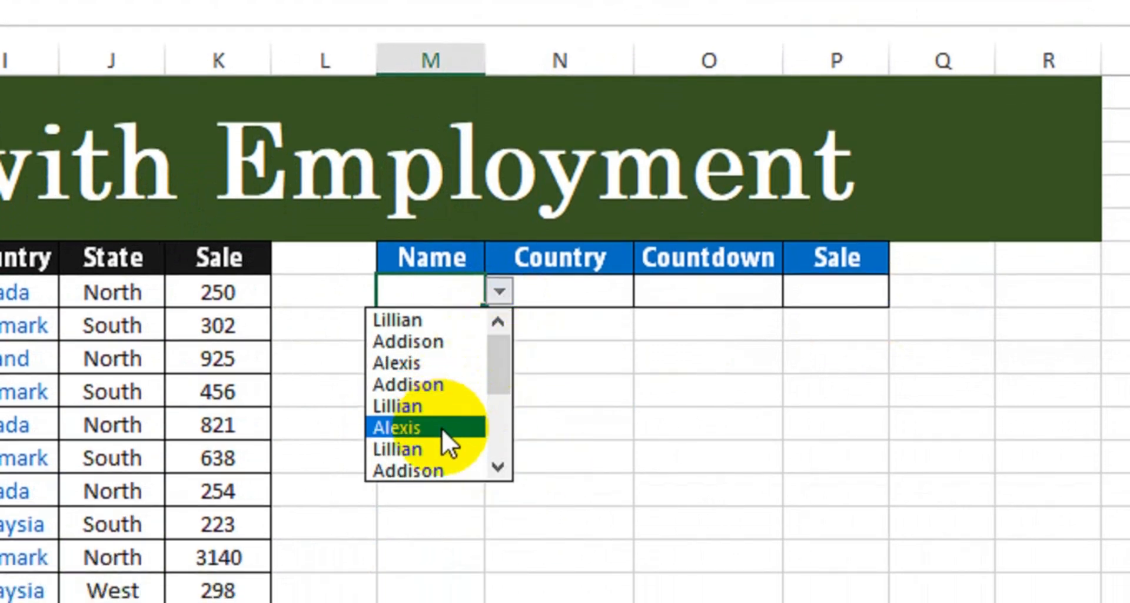
{"action": "left_click", "coordinate": [448, 428]}
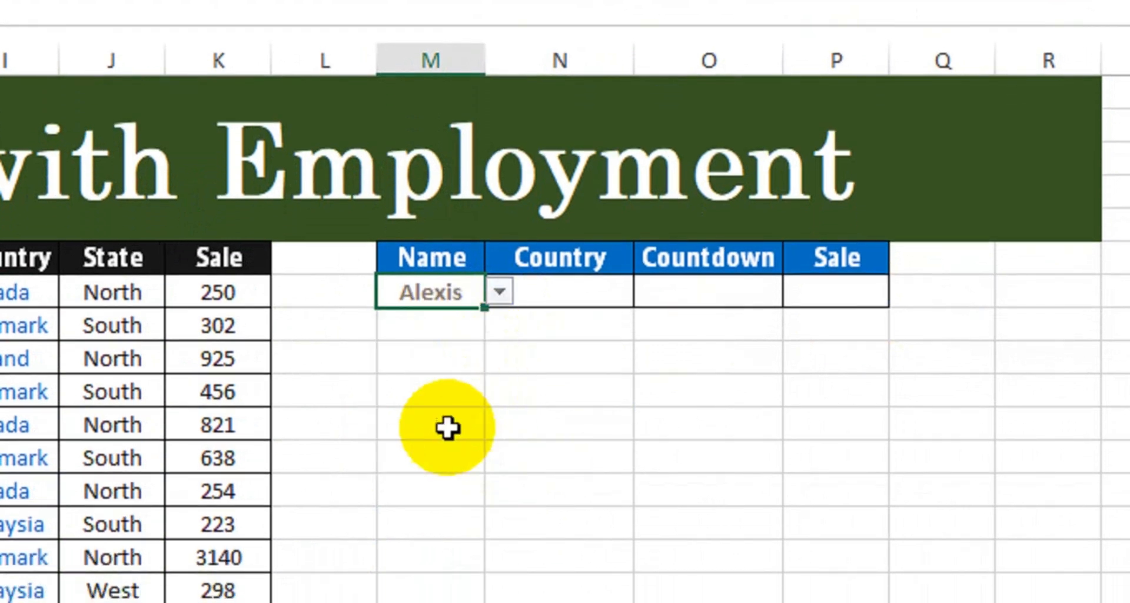
Add list data validation to the empty Country cell N7, using I7:I22 as the source
{"action": "left_click", "coordinate": [627, 302]}
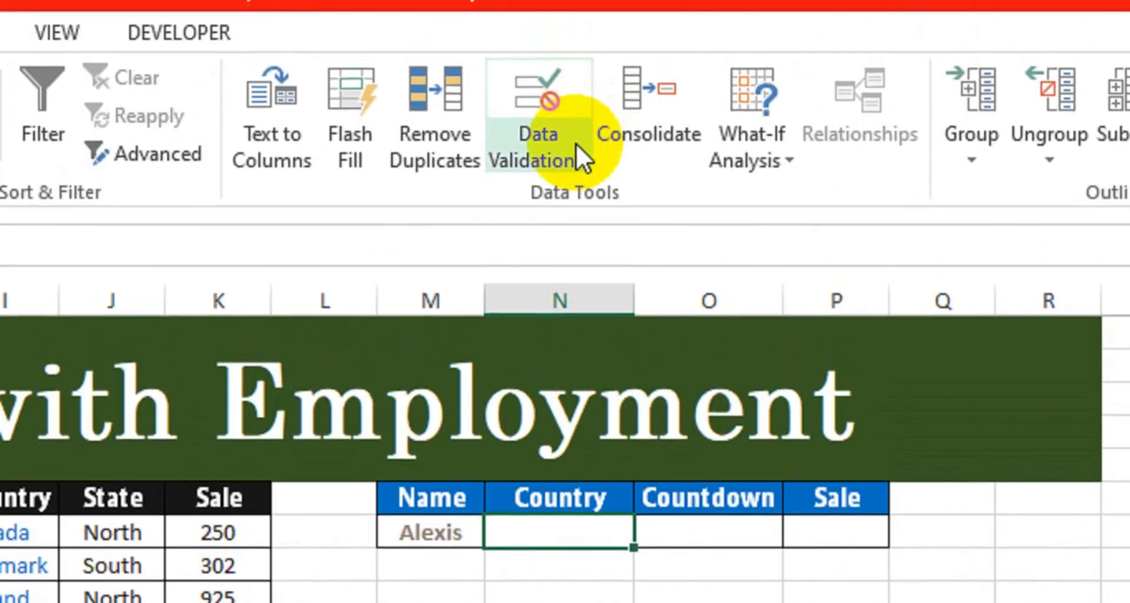
{"action": "left_click", "coordinate": [573, 151]}
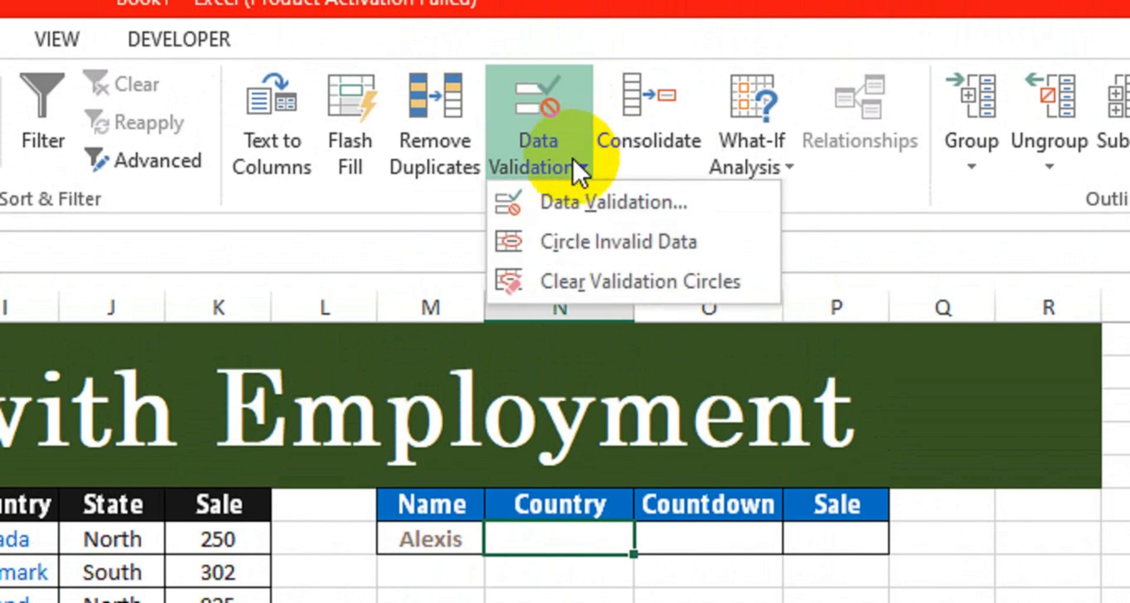
{"action": "left_click", "coordinate": [649, 198]}
{"action": "left_click", "coordinate": [695, 226]}
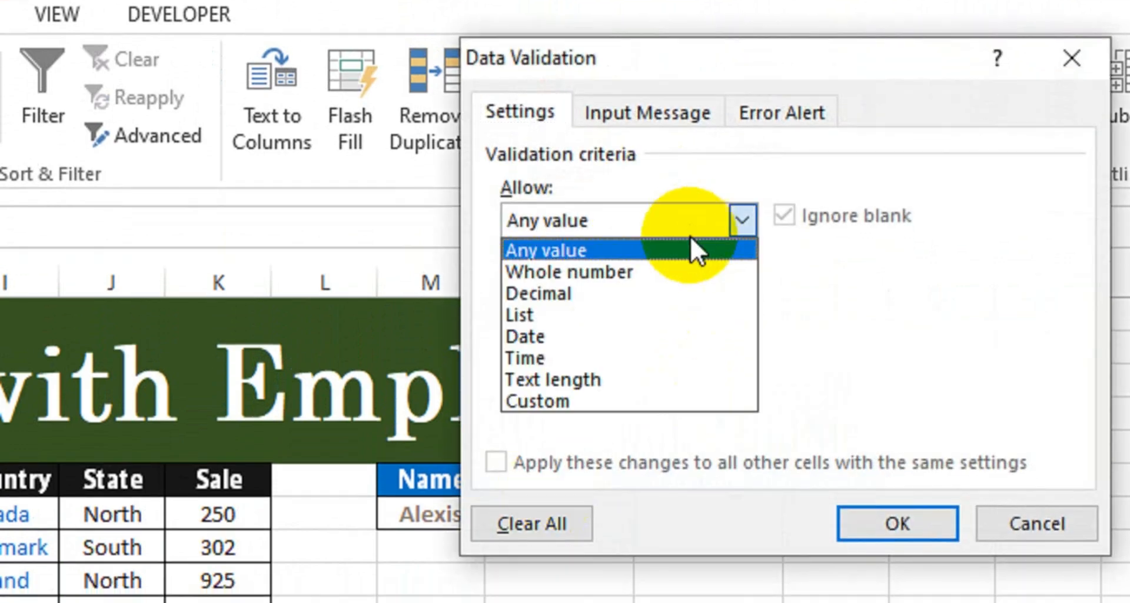
{"action": "left_click", "coordinate": [644, 308]}
{"action": "left_click", "coordinate": [622, 354]}
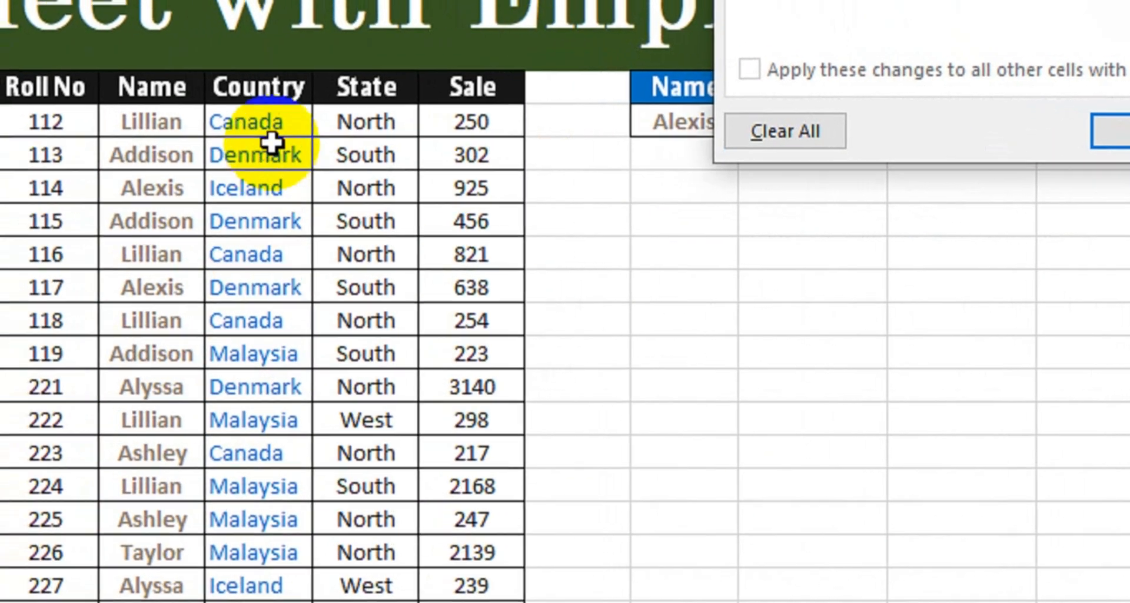
{"action": "left_click_drag", "start_coordinate": [265, 139], "coordinate": [259, 602]}
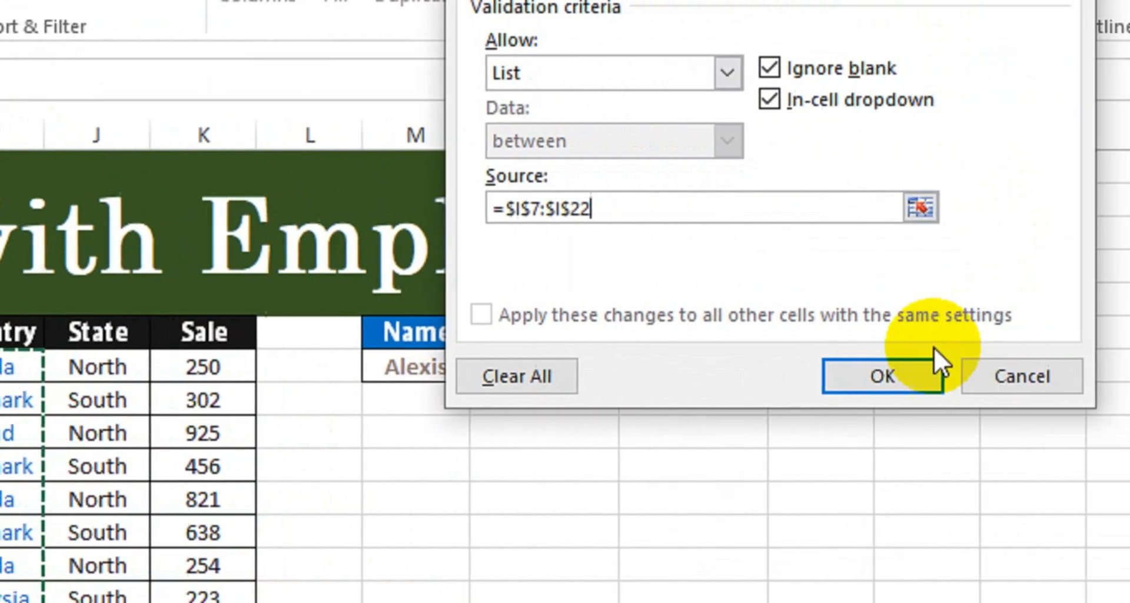
{"action": "left_click", "coordinate": [1053, 377]}
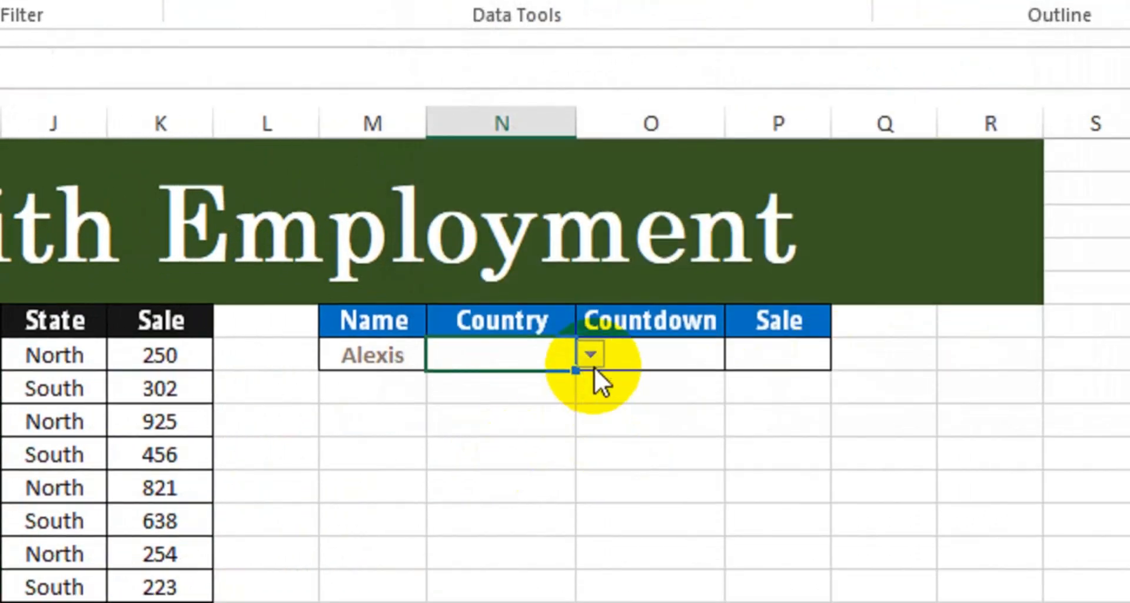
Choose Denmark from the dropdown list in the Country cell N7
{"action": "left_click", "coordinate": [590, 355]}
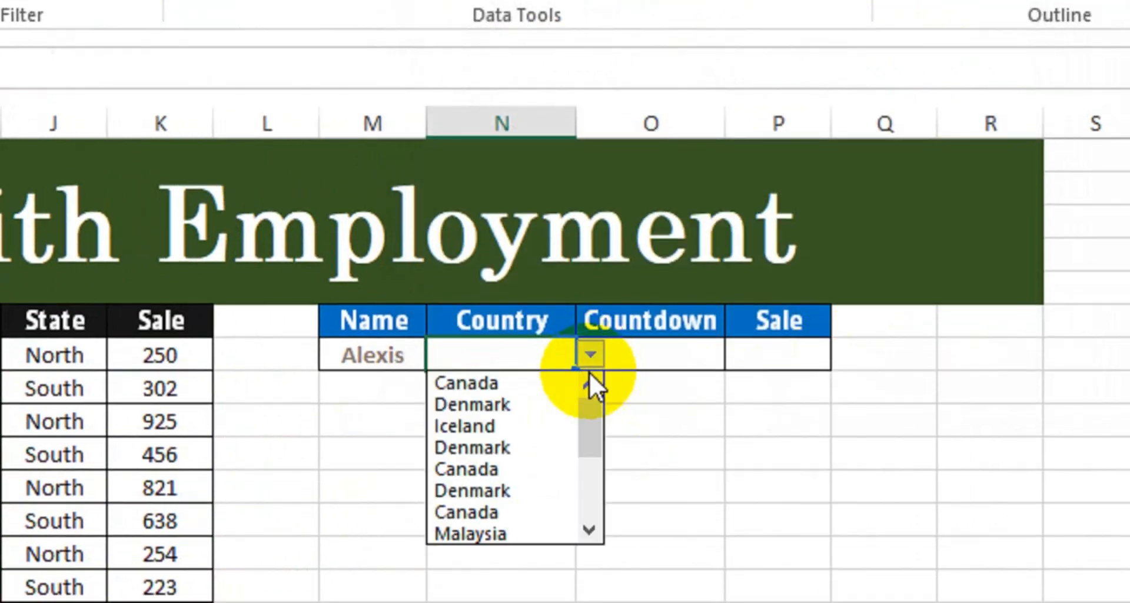
{"action": "left_click_drag", "start_coordinate": [588, 434], "coordinate": [600, 353]}
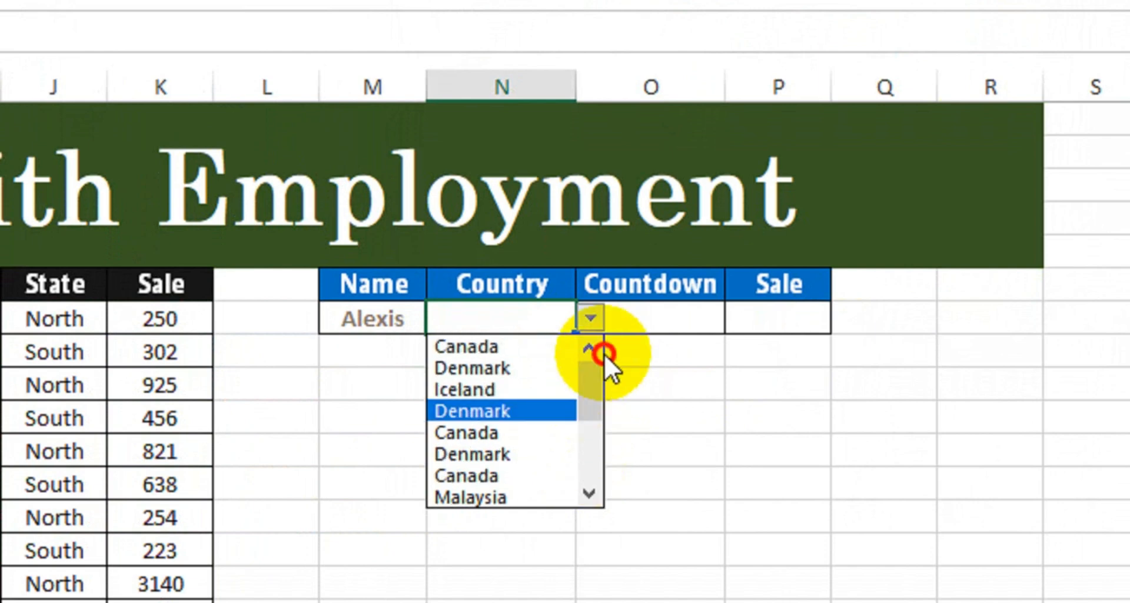
{"action": "left_click", "coordinate": [503, 414]}
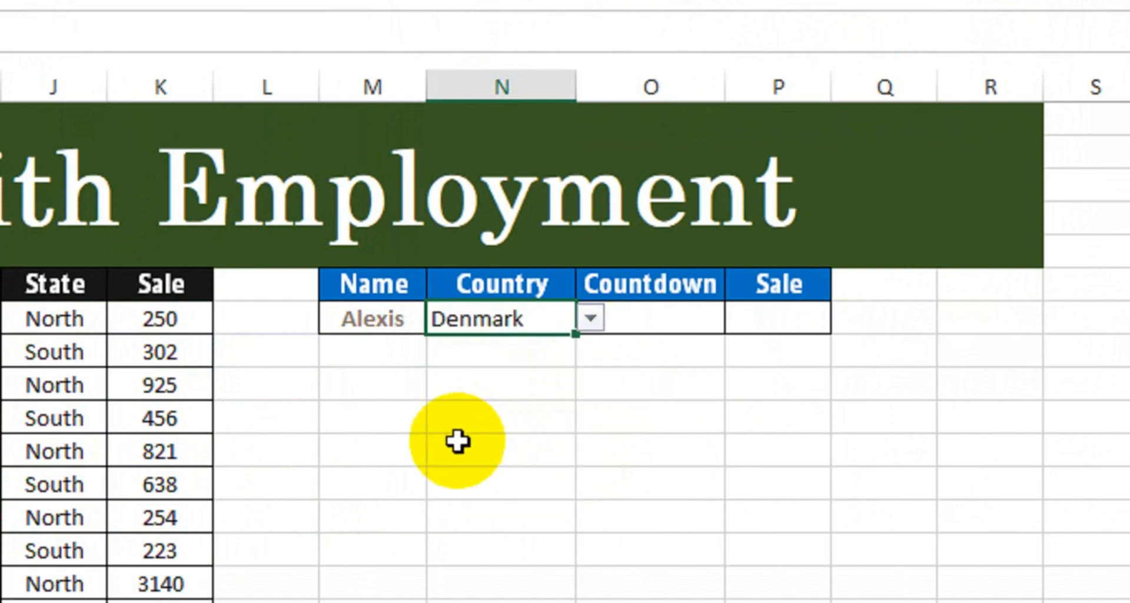
{"action": "left_click", "coordinate": [470, 441]}
Begin a SUMPRODUCT formula in the Countdown cell O7 that compares the country range I7:I22 with N7
{"action": "left_click", "coordinate": [651, 321]}
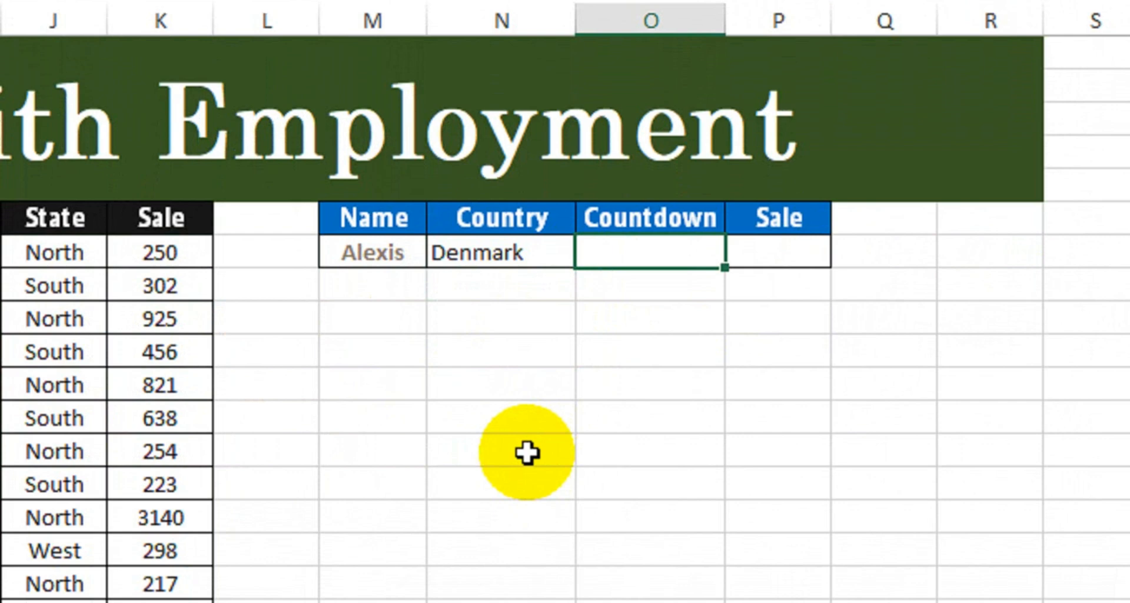
{"action": "type", "text": "=sump"}
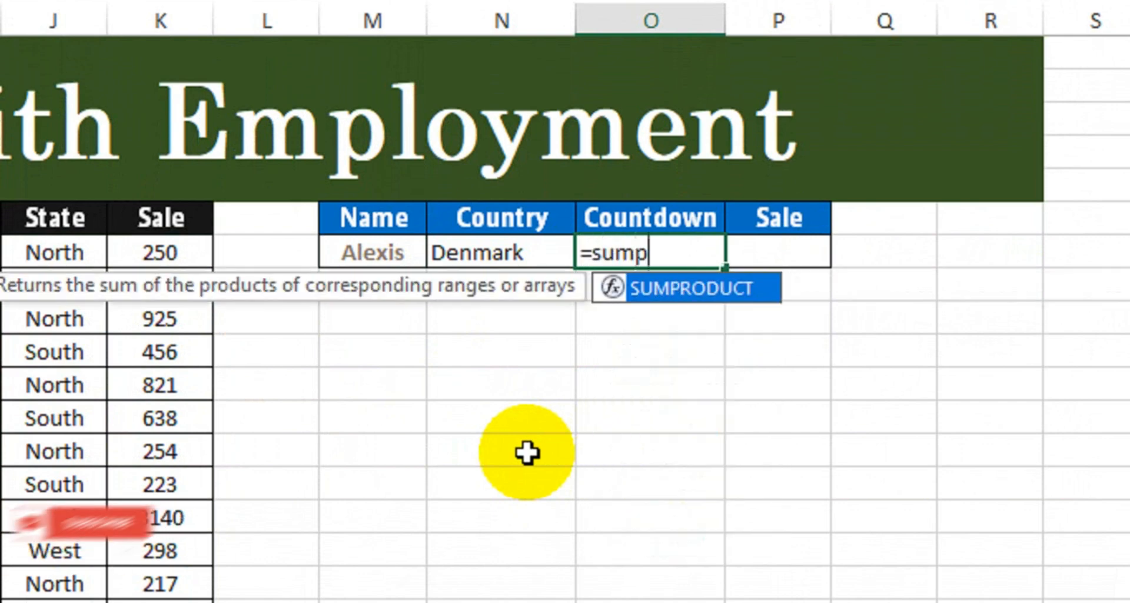
{"action": "key", "text": "Tab"}
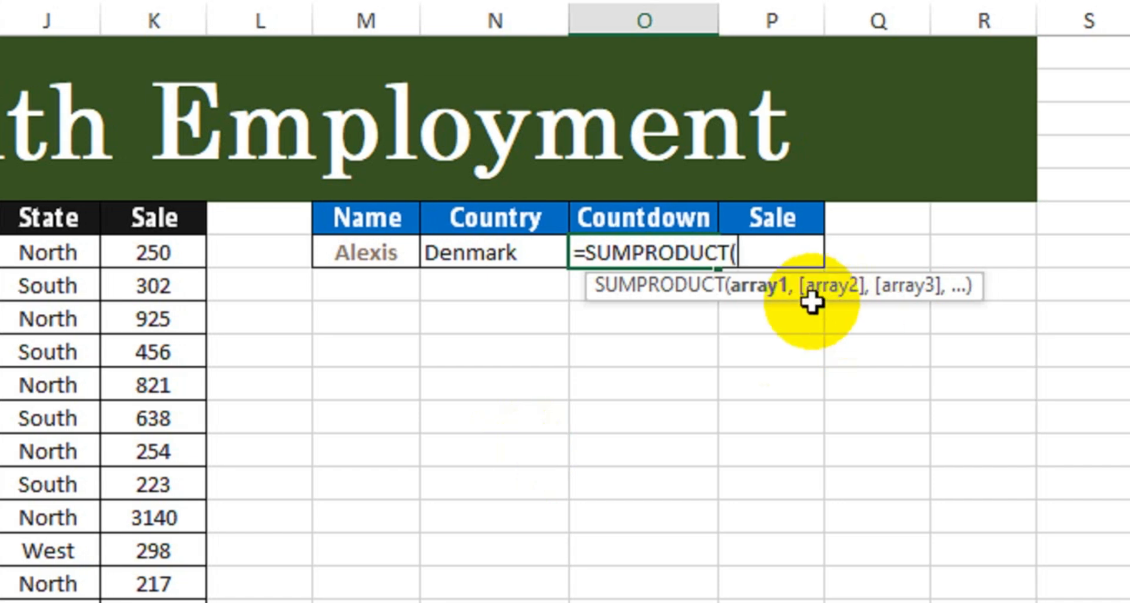
{"action": "left_click_drag", "start_coordinate": [222, 257], "coordinate": [282, 565]}
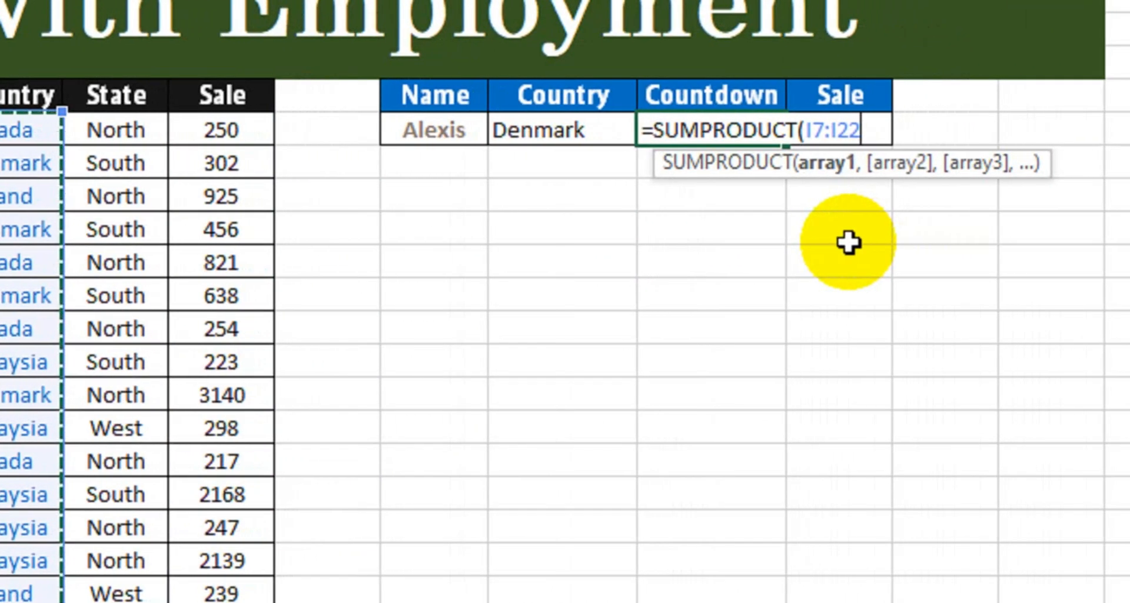
{"action": "type", "text": "="}
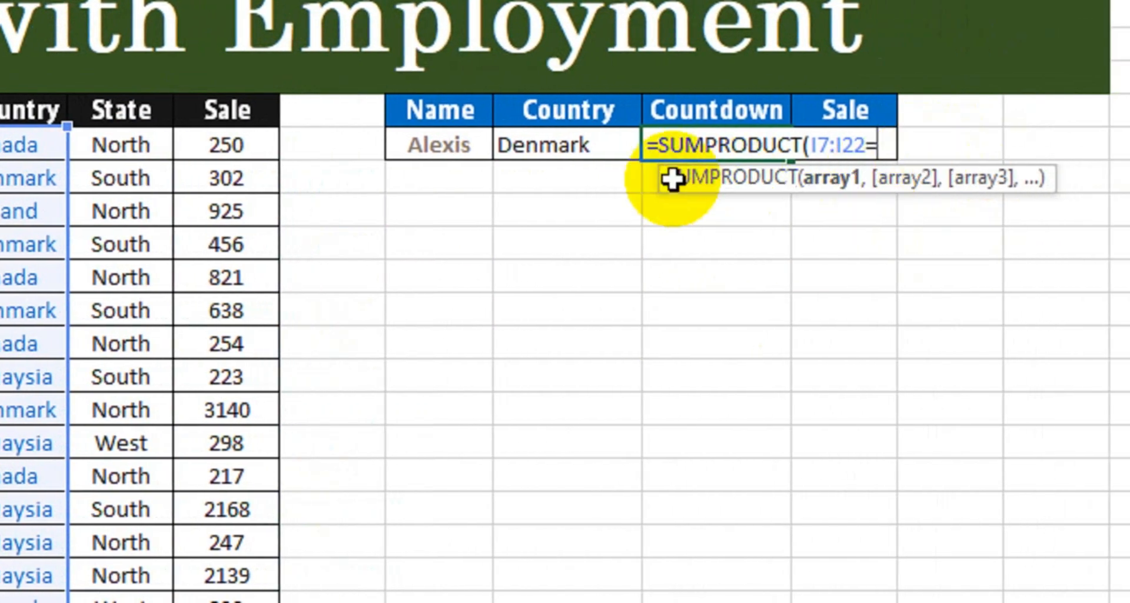
{"action": "left_click", "coordinate": [582, 151]}
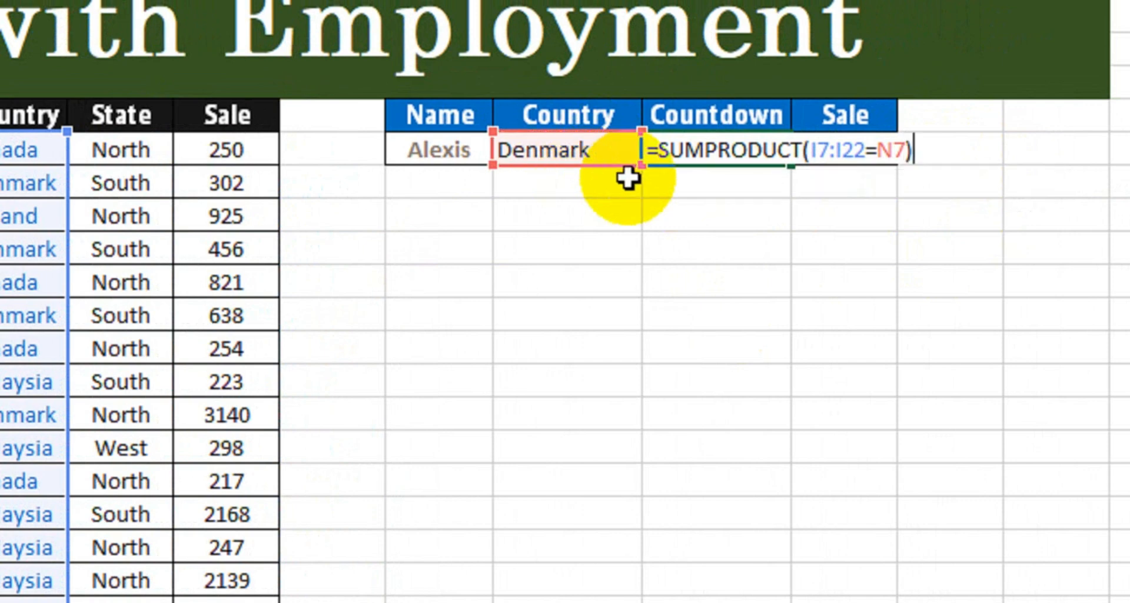
Enclose the country condition in parentheses, multiply it by (H7:H22=M7), and complete the Countdown formula
{"action": "left_click", "coordinate": [811, 150]}
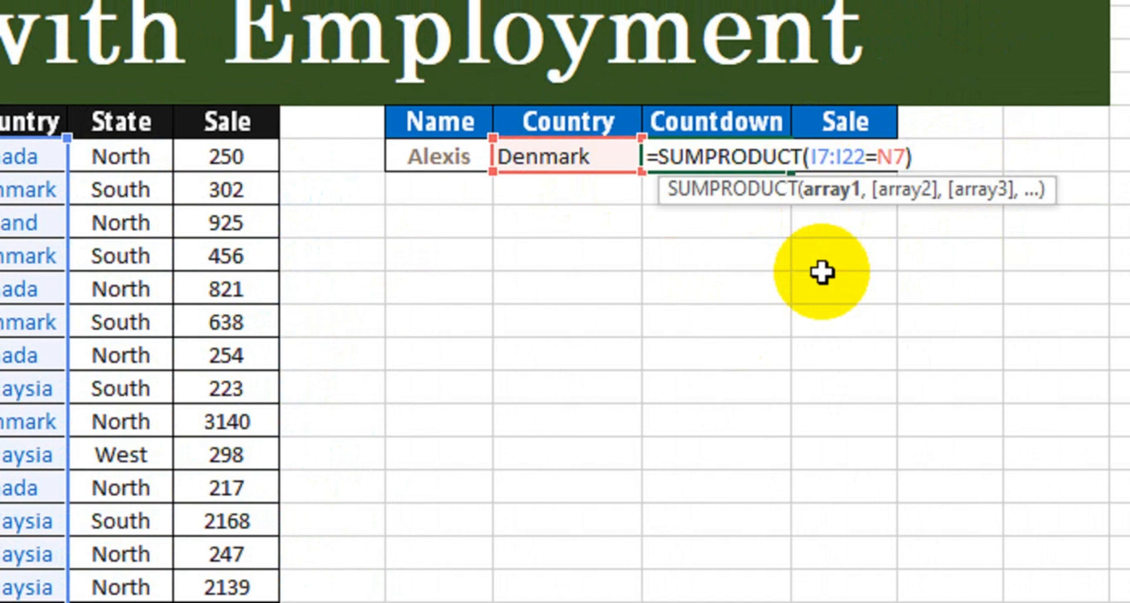
{"action": "type", "text": "("}
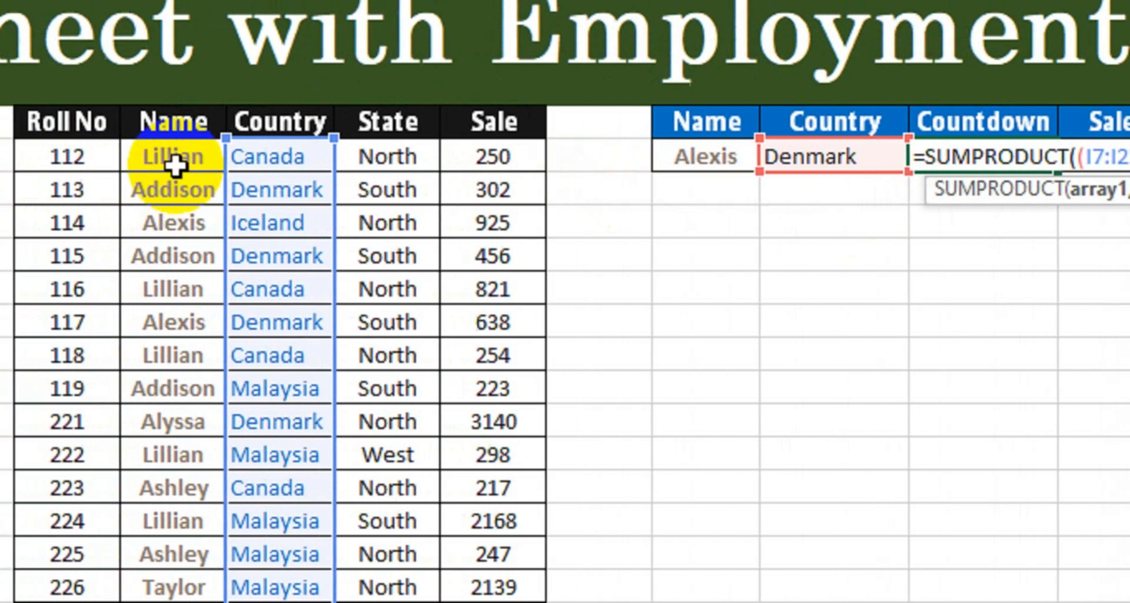
{"action": "left_click_drag", "start_coordinate": [172, 157], "coordinate": [239, 600]}
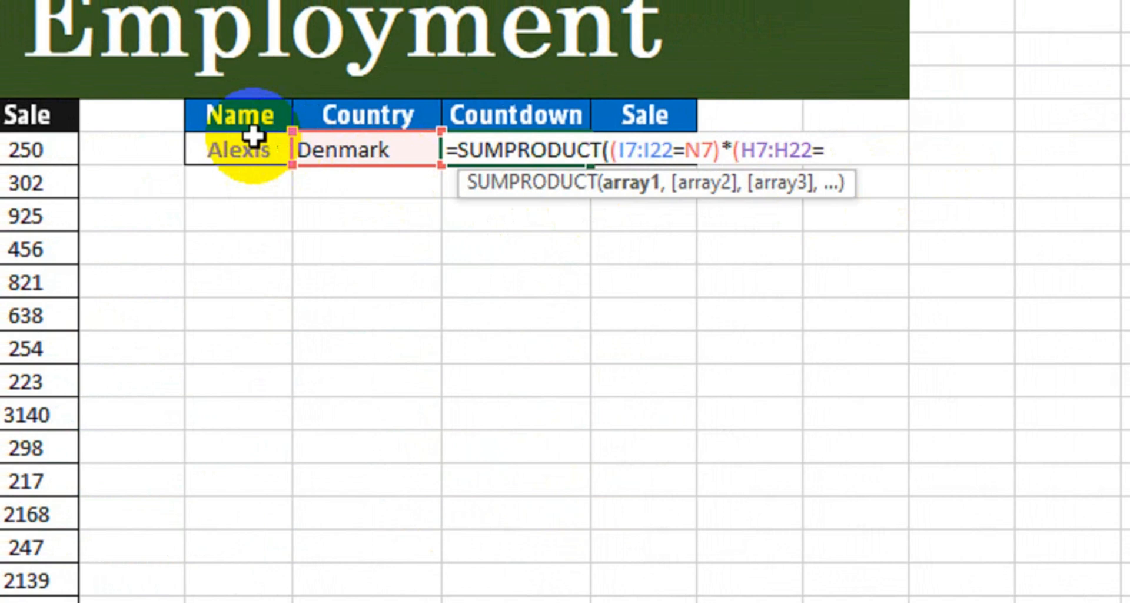
{"action": "left_click", "coordinate": [228, 139]}
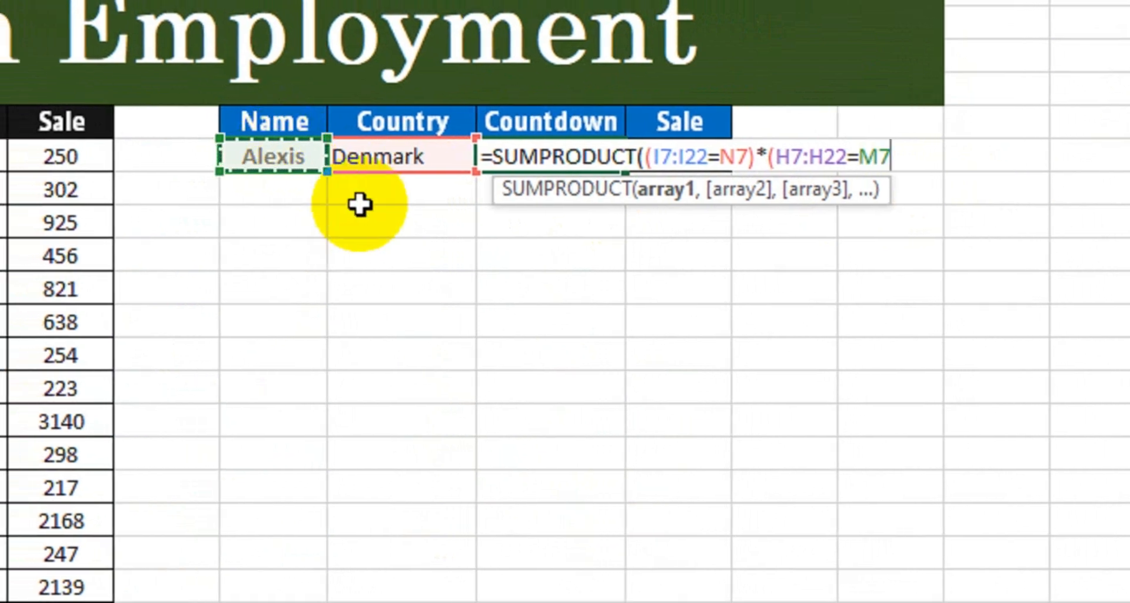
{"action": "type", "text": ")"}
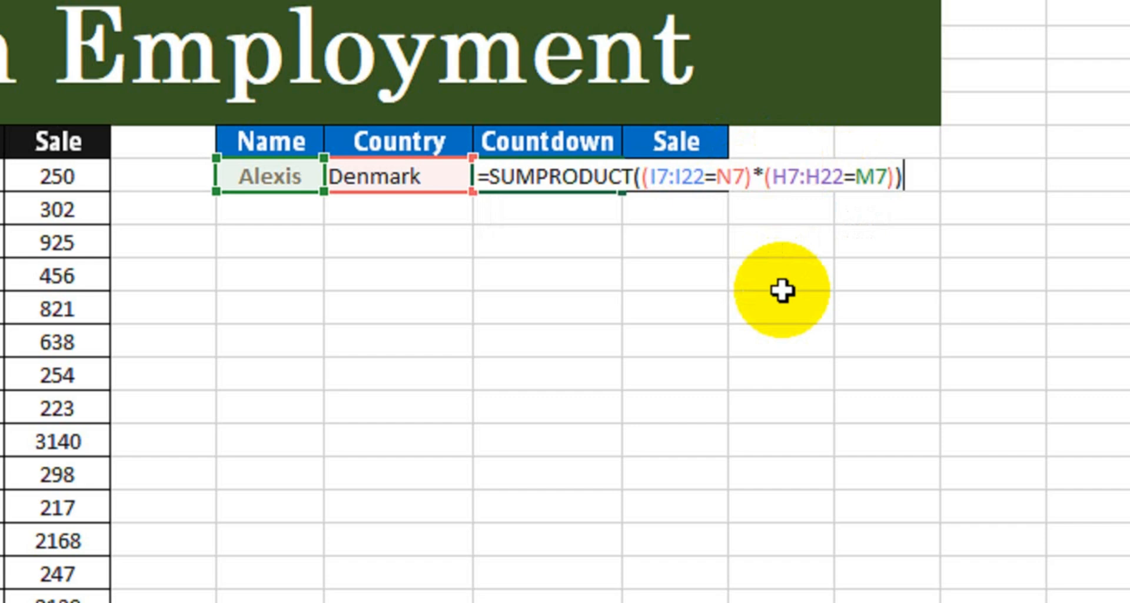
{"action": "key", "text": "Return"}
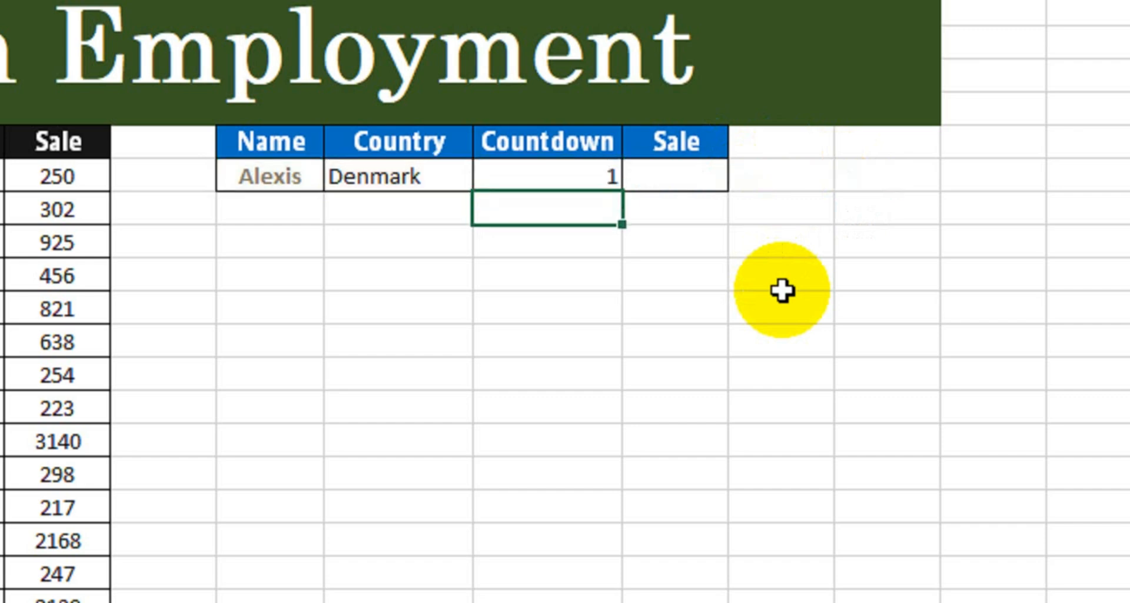
Test the Countdown formula with different names from the dropdown list in M7, ending on the list's eighth entry
{"action": "left_click", "coordinate": [559, 176]}
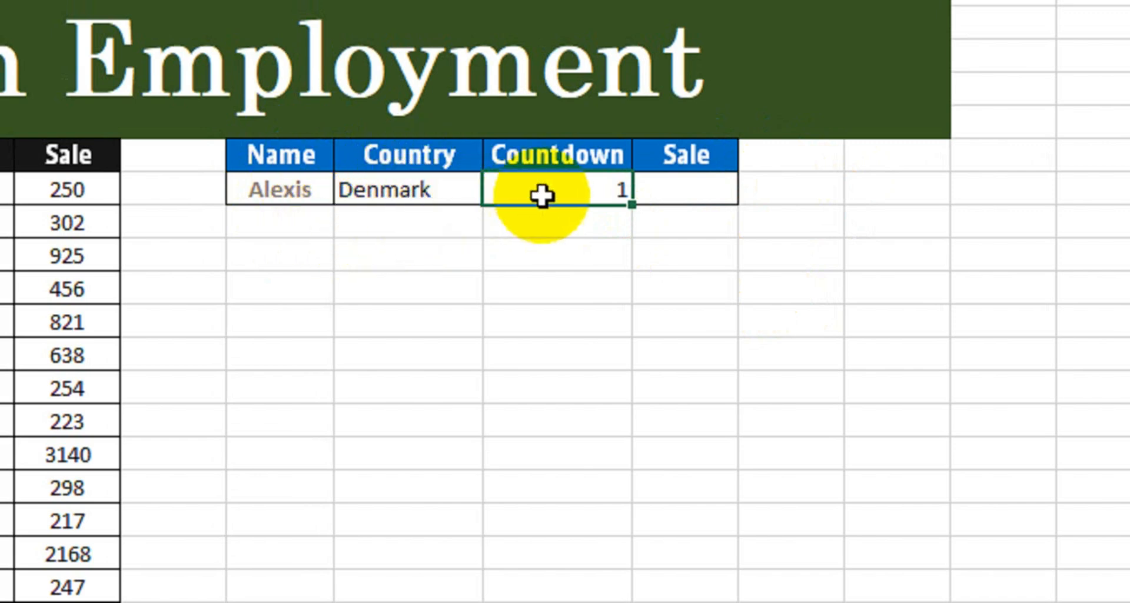
{"action": "left_click", "coordinate": [301, 189]}
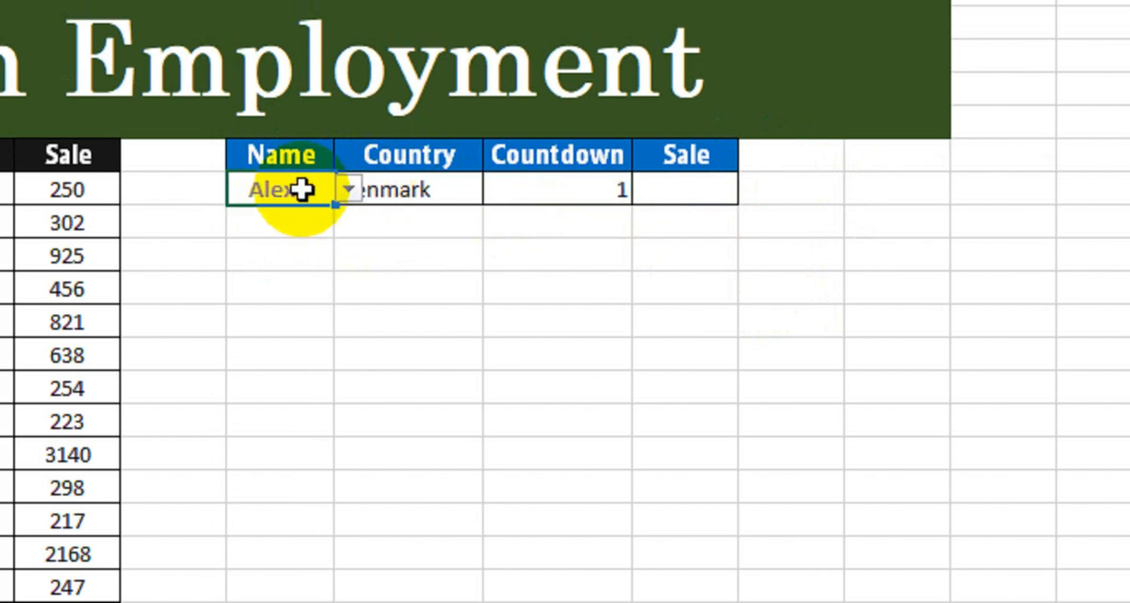
{"action": "left_click", "coordinate": [346, 194]}
{"action": "left_click", "coordinate": [284, 303]}
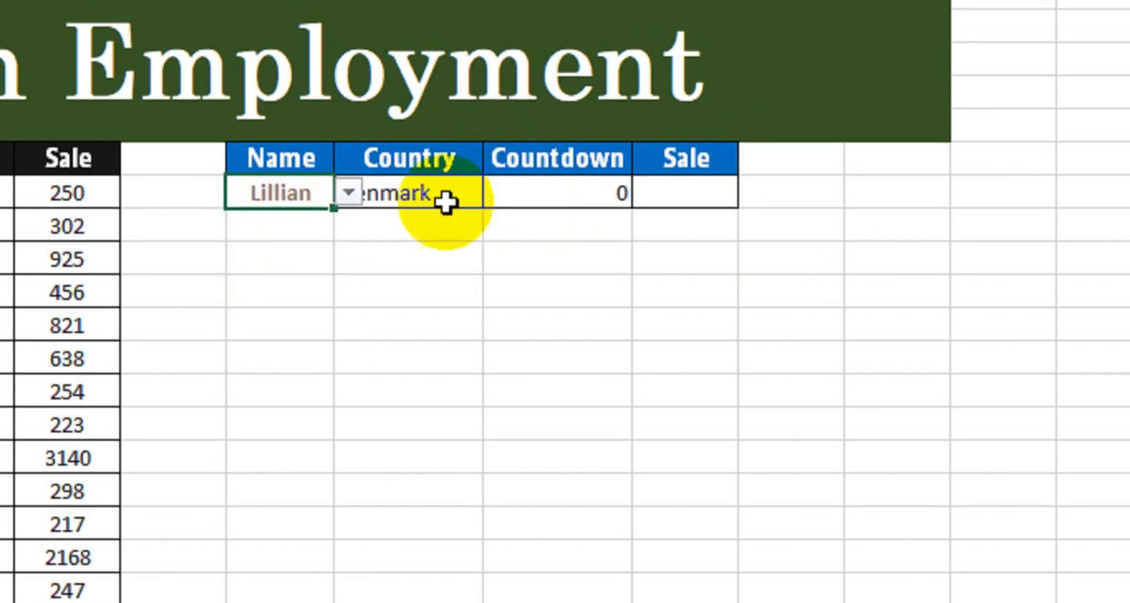
{"action": "left_click", "coordinate": [350, 199]}
{"action": "left_click", "coordinate": [350, 203]}
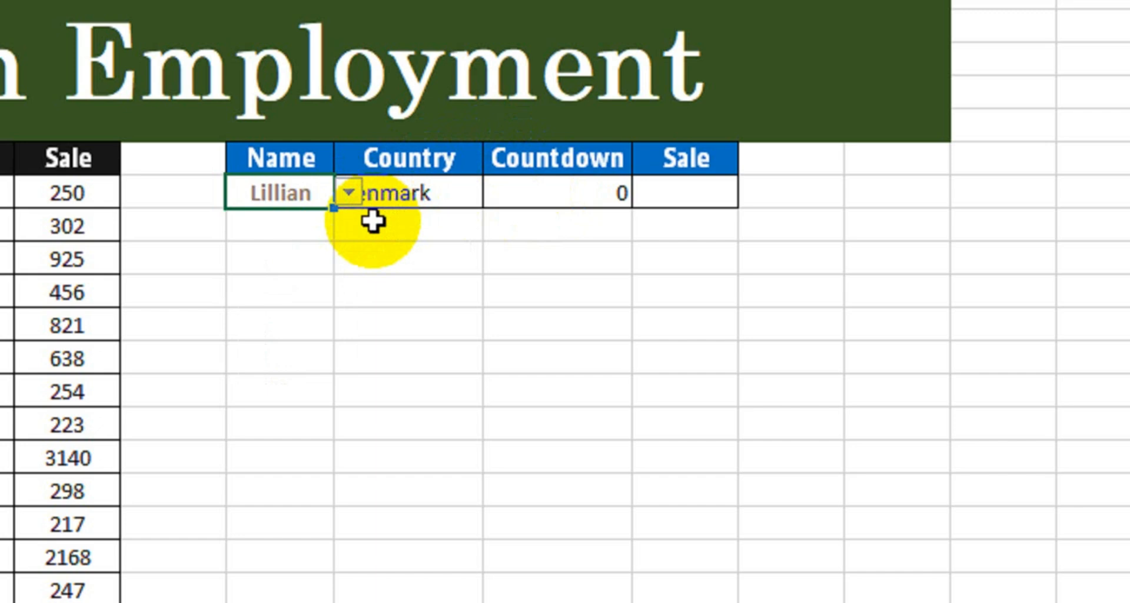
{"action": "left_click", "coordinate": [350, 191]}
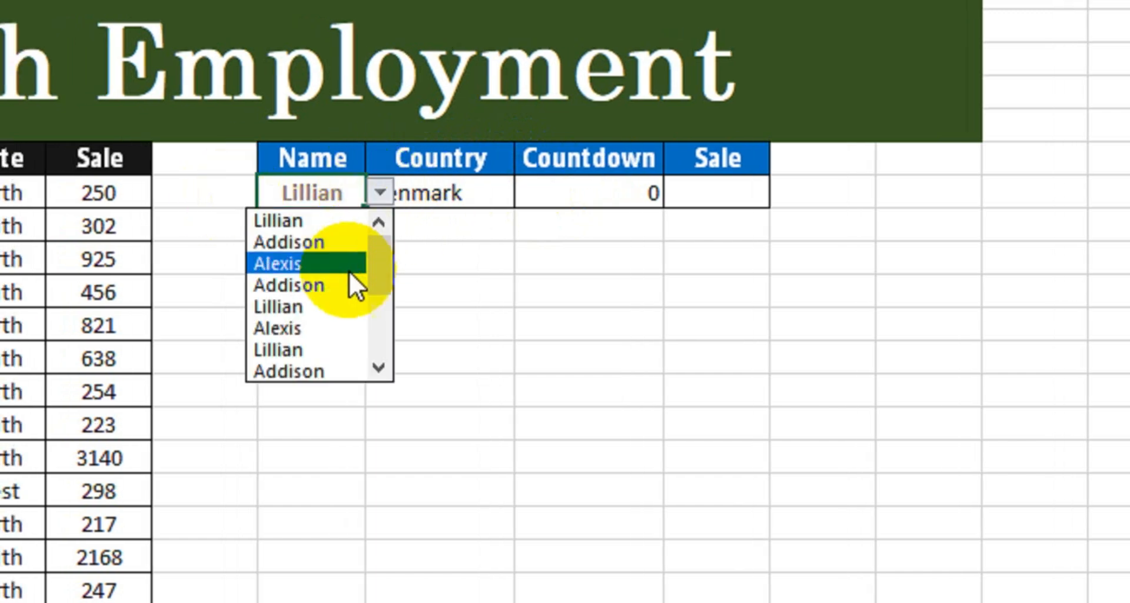
{"action": "left_click", "coordinate": [315, 369]}
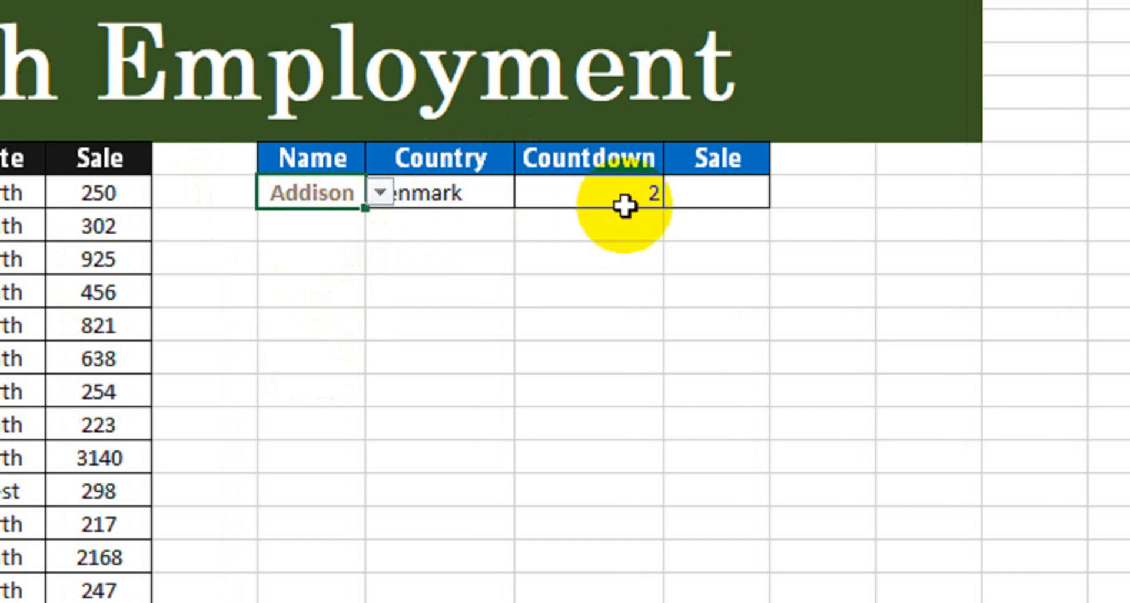
{"action": "left_click", "coordinate": [624, 203]}
Test the Countdown formula with Canada, Malaysia and Iceland in the Country cell N7, ending back on Denmark
{"action": "left_click", "coordinate": [491, 197]}
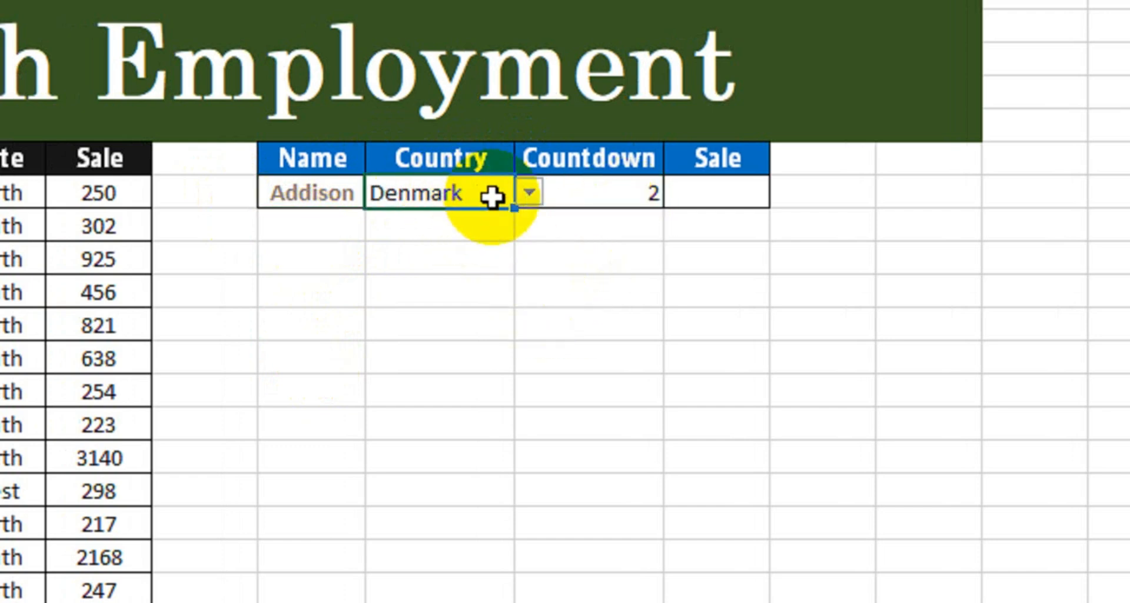
{"action": "left_click", "coordinate": [527, 193]}
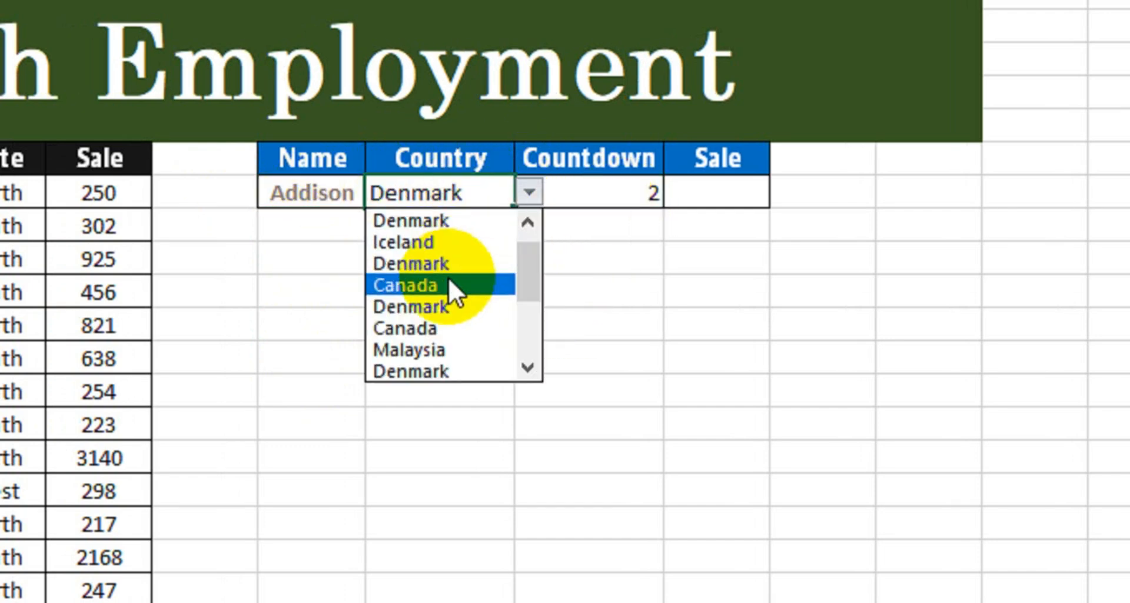
{"action": "left_click", "coordinate": [448, 285]}
{"action": "left_click", "coordinate": [526, 193]}
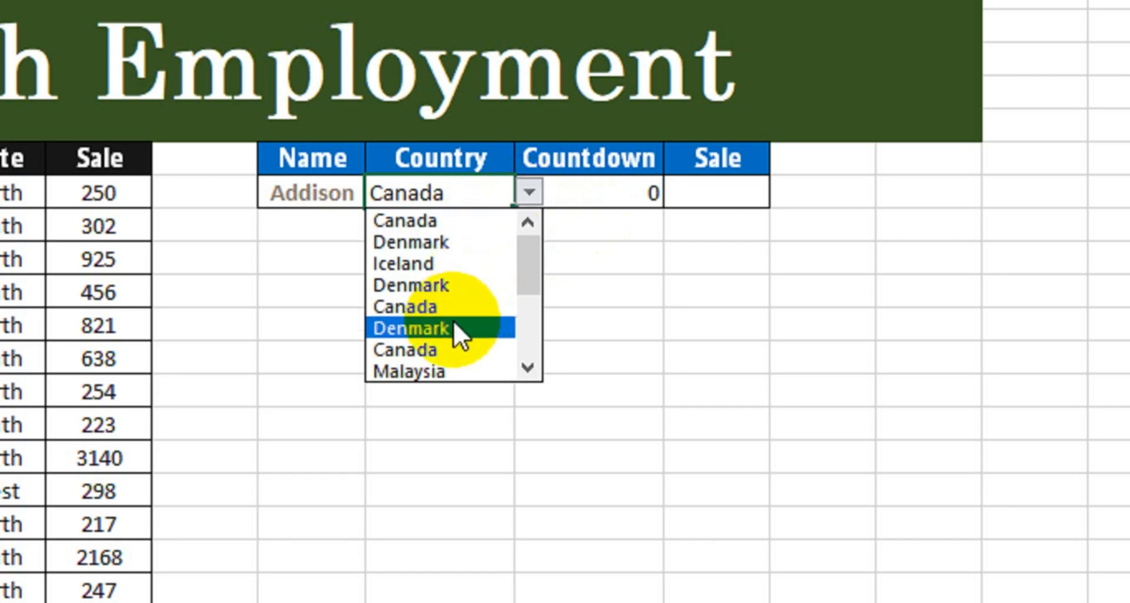
{"action": "left_click", "coordinate": [453, 350]}
{"action": "left_click", "coordinate": [527, 193]}
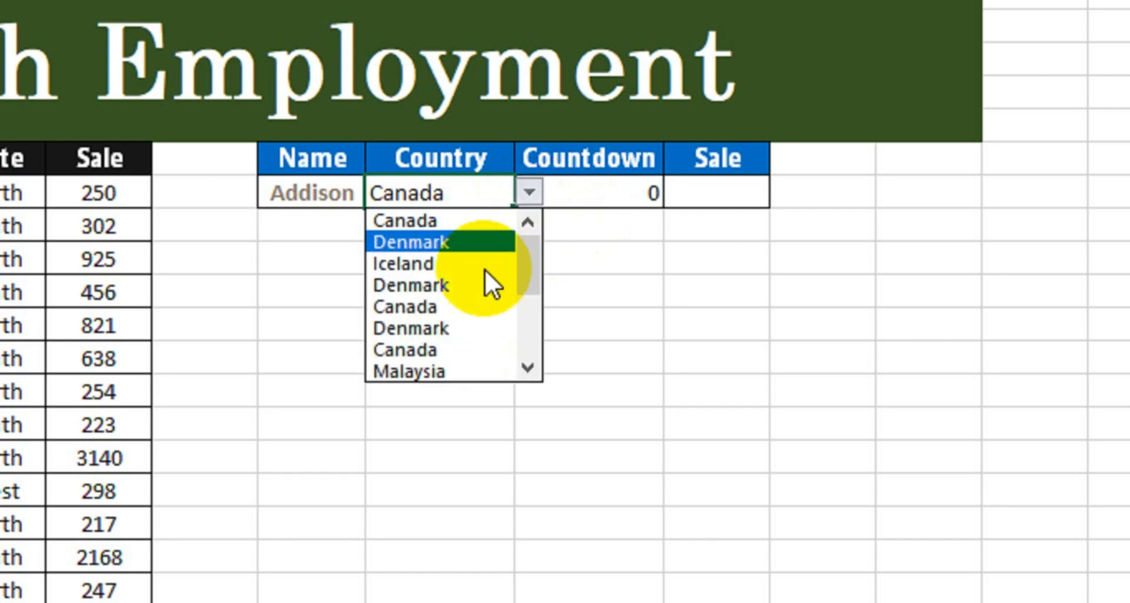
{"action": "left_click", "coordinate": [445, 366]}
{"action": "left_click", "coordinate": [527, 193]}
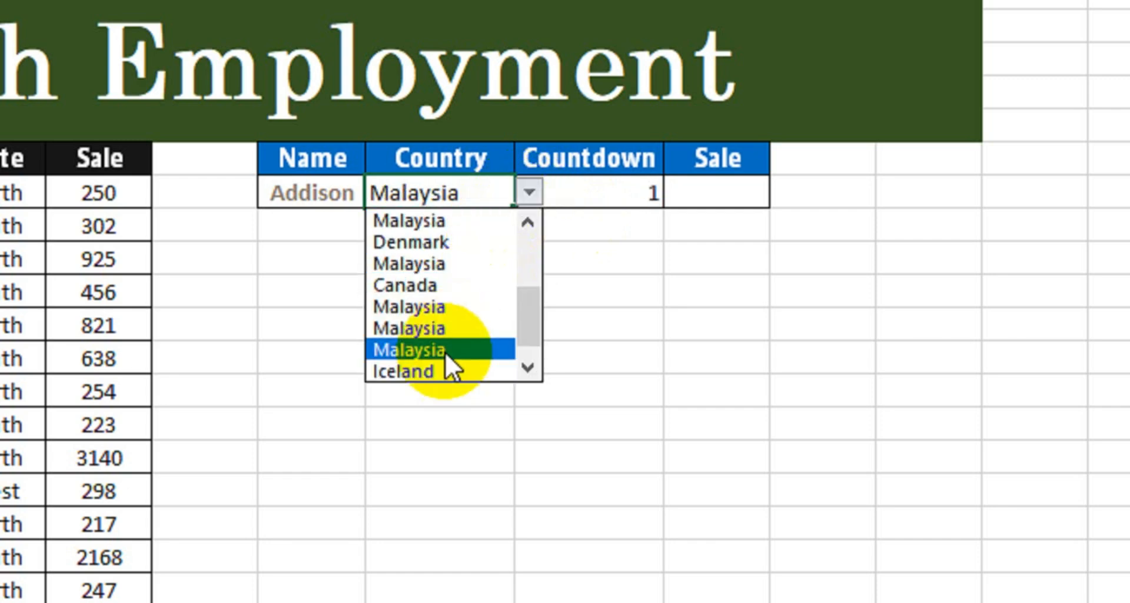
{"action": "left_click", "coordinate": [445, 372]}
{"action": "left_click", "coordinate": [528, 194]}
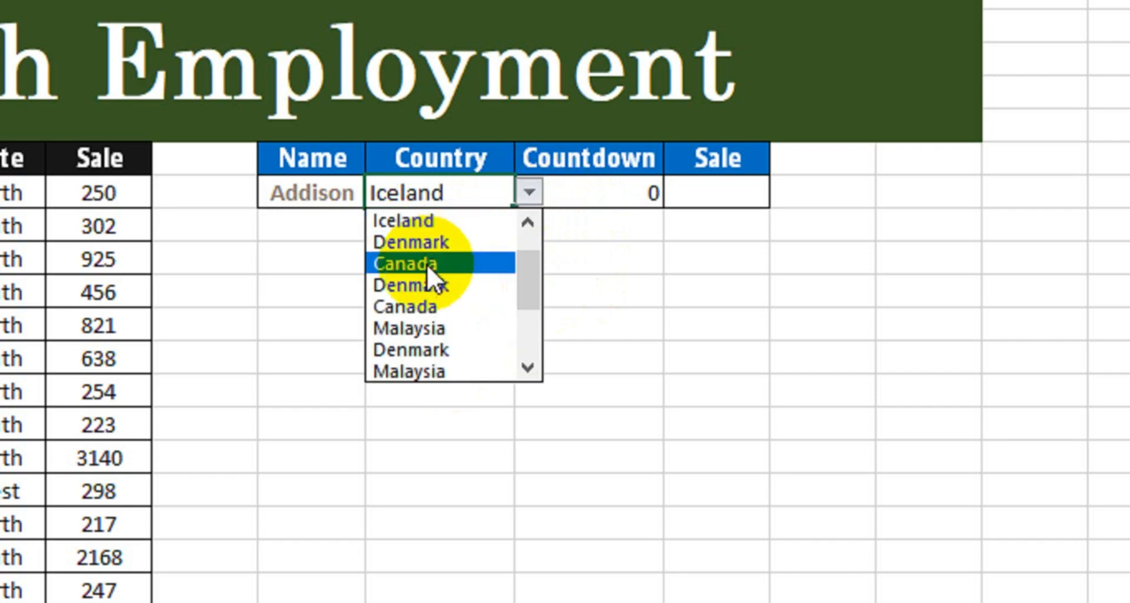
{"action": "left_click", "coordinate": [421, 305]}
{"action": "left_click", "coordinate": [520, 196]}
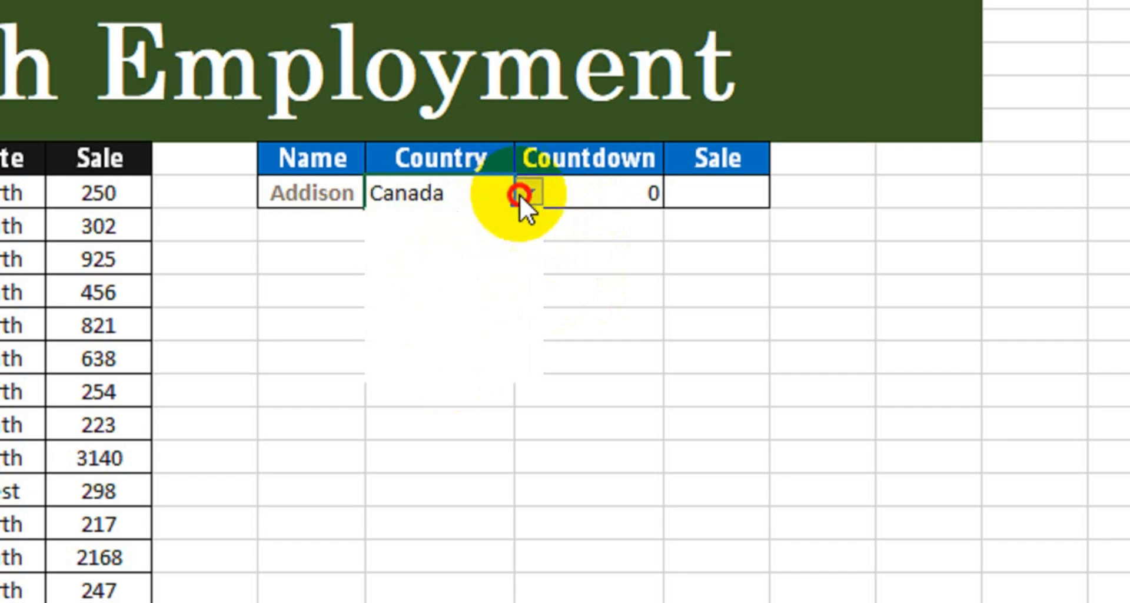
{"action": "left_click", "coordinate": [475, 284]}
{"action": "left_click", "coordinate": [533, 290]}
Start a SUMPRODUCT formula in the empty Sale cell P7
{"action": "left_click", "coordinate": [699, 199]}
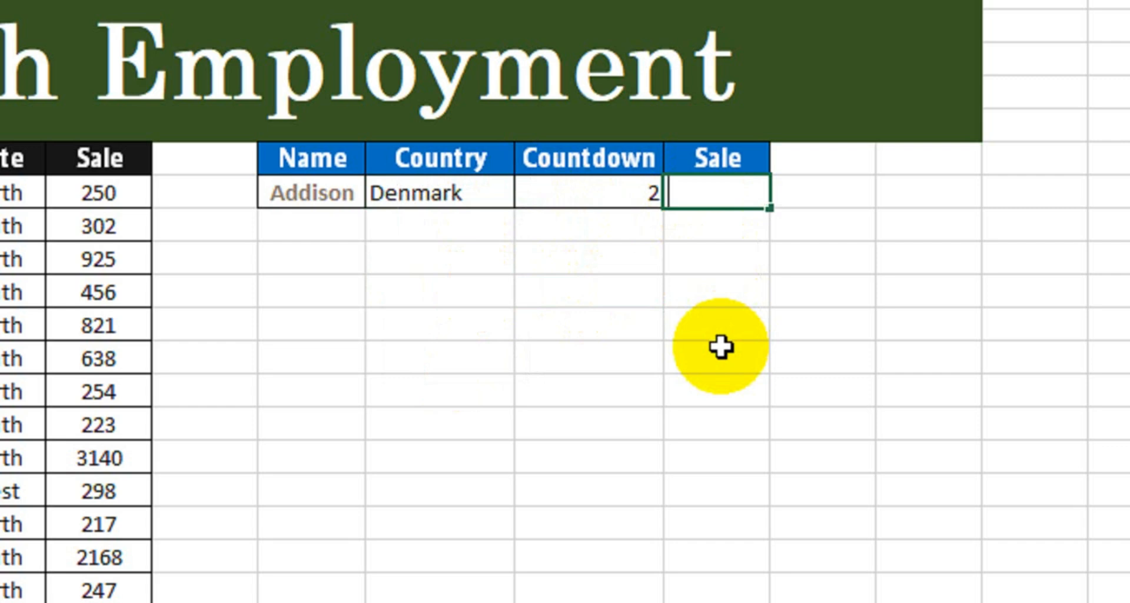
{"action": "type", "text": "=sum"}
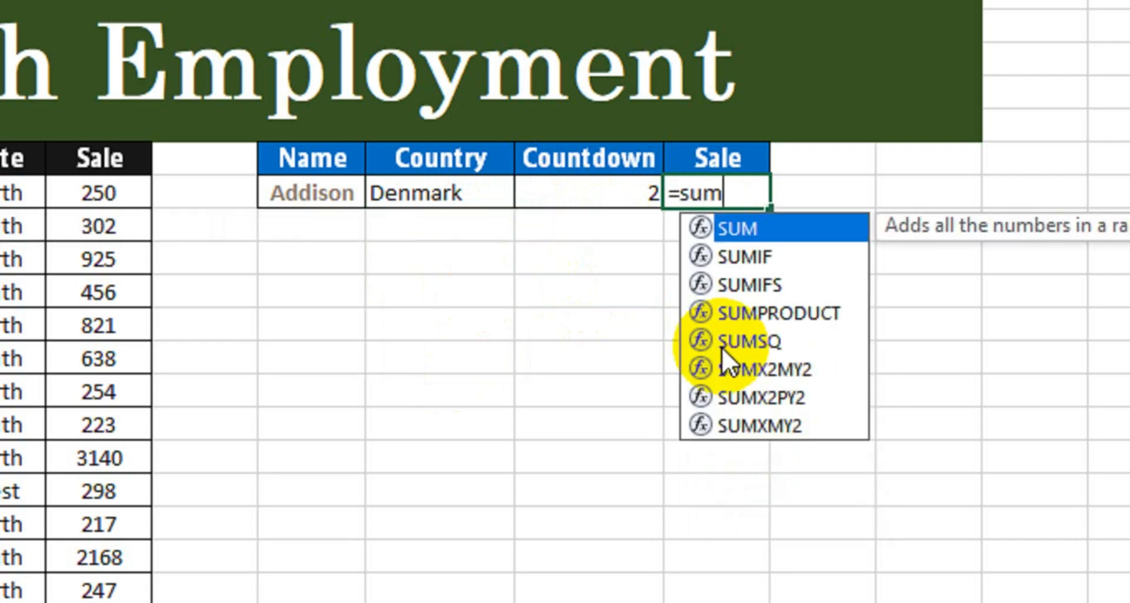
{"action": "type", "text": "pro"}
{"action": "key", "text": "Tab"}
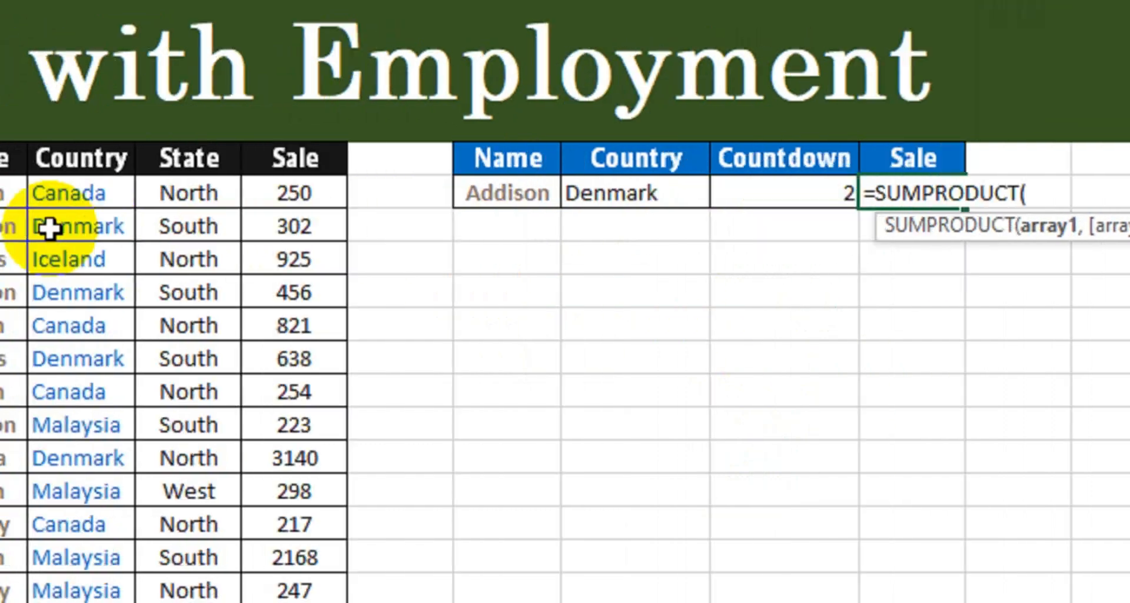
{"action": "left_click_drag", "start_coordinate": [189, 194], "coordinate": [257, 300]}
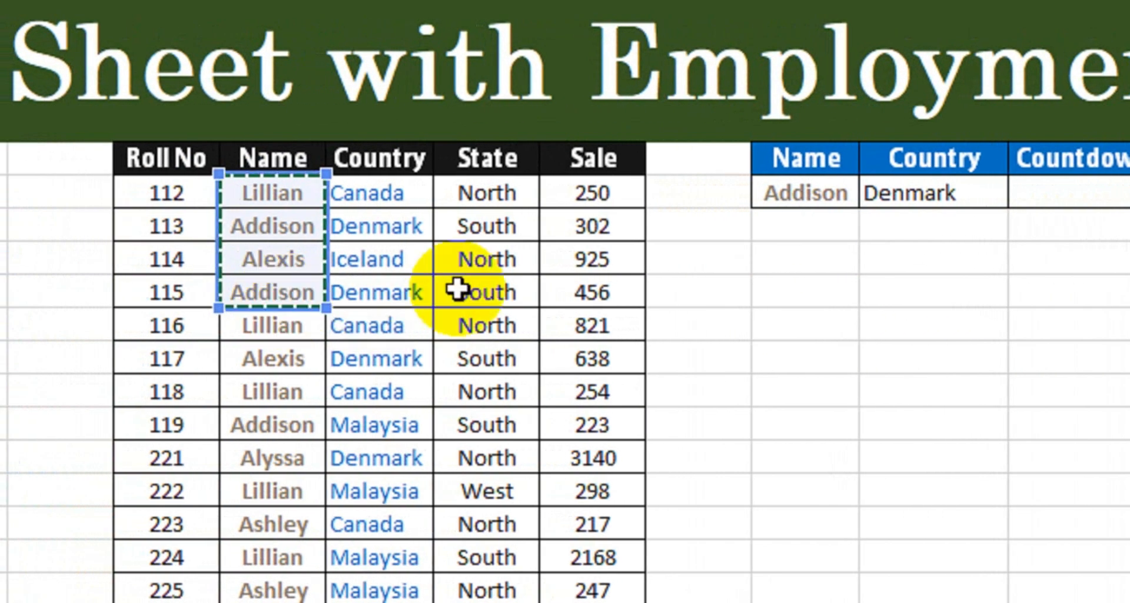
{"action": "key", "text": "BackSpace"}
{"action": "key", "text": "BackSpace"}
{"action": "key", "text": "BackSpace"}
{"action": "key", "text": "BackSpace"}
{"action": "key", "text": "BackSpace"}
{"action": "key", "text": "BackSpace"}
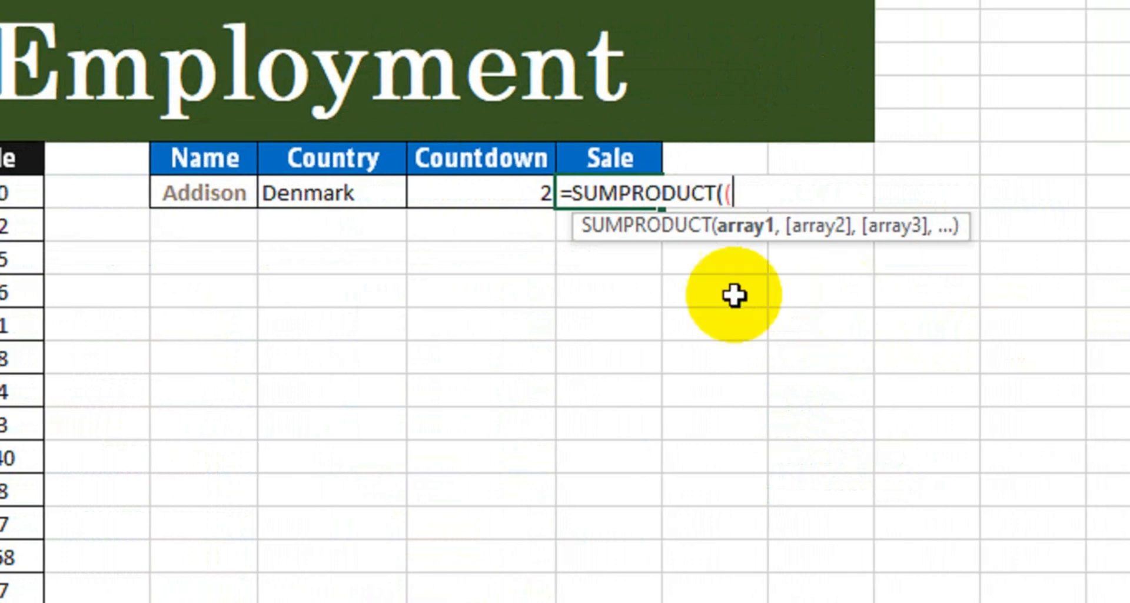
Enter the conditions (H7:H22=M7)*(I7:I22=N7) in the Sale cell's SUMPRODUCT formula
{"action": "left_click_drag", "start_coordinate": [176, 192], "coordinate": [270, 512]}
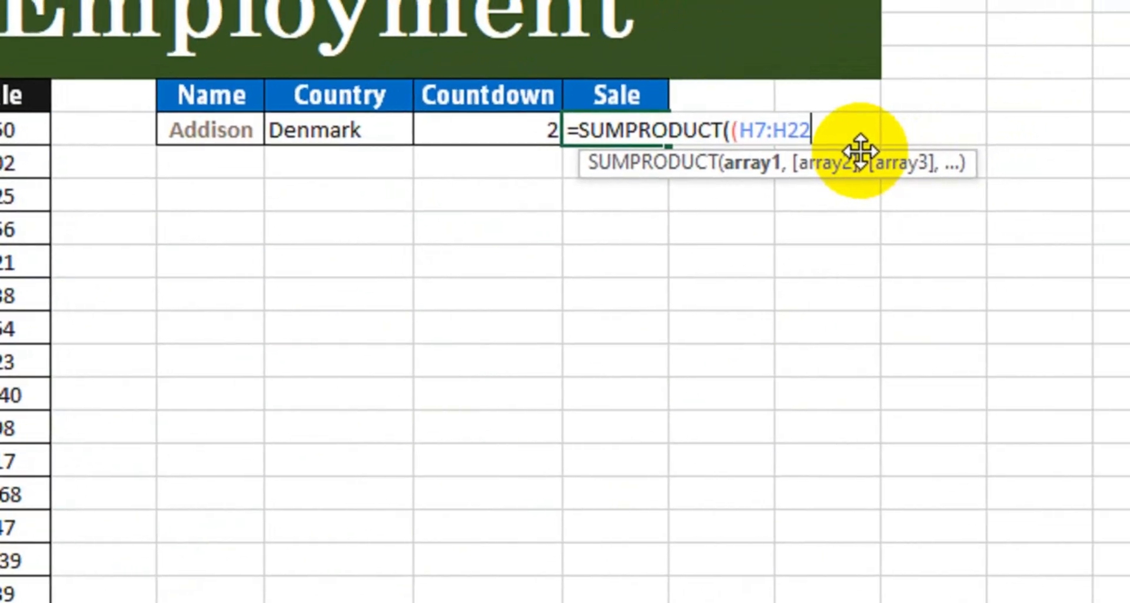
{"action": "type", "text": "="}
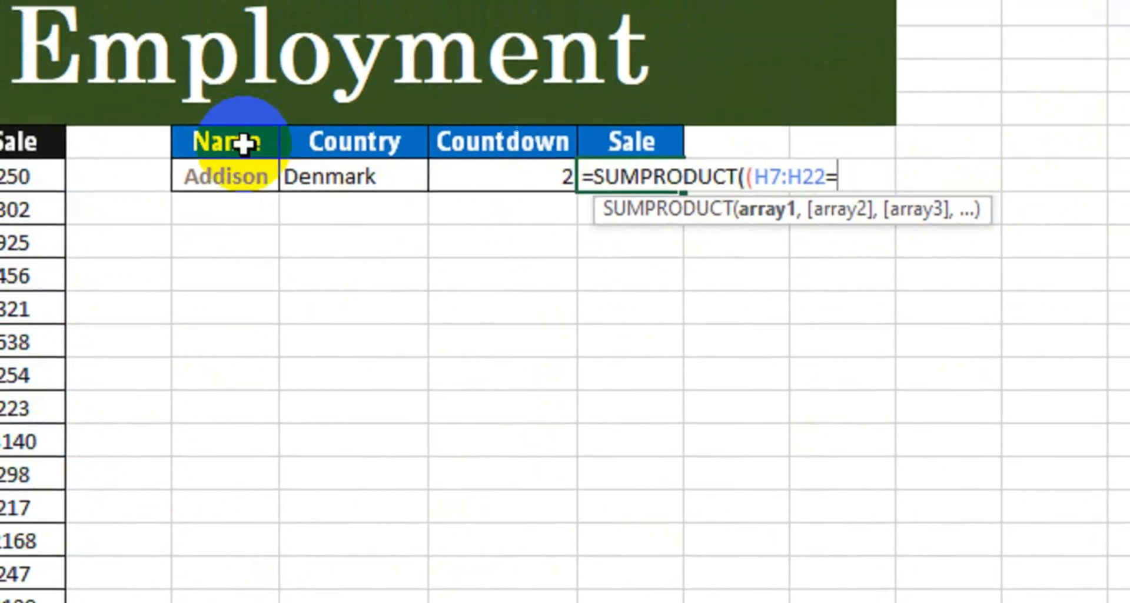
{"action": "left_click", "coordinate": [203, 129]}
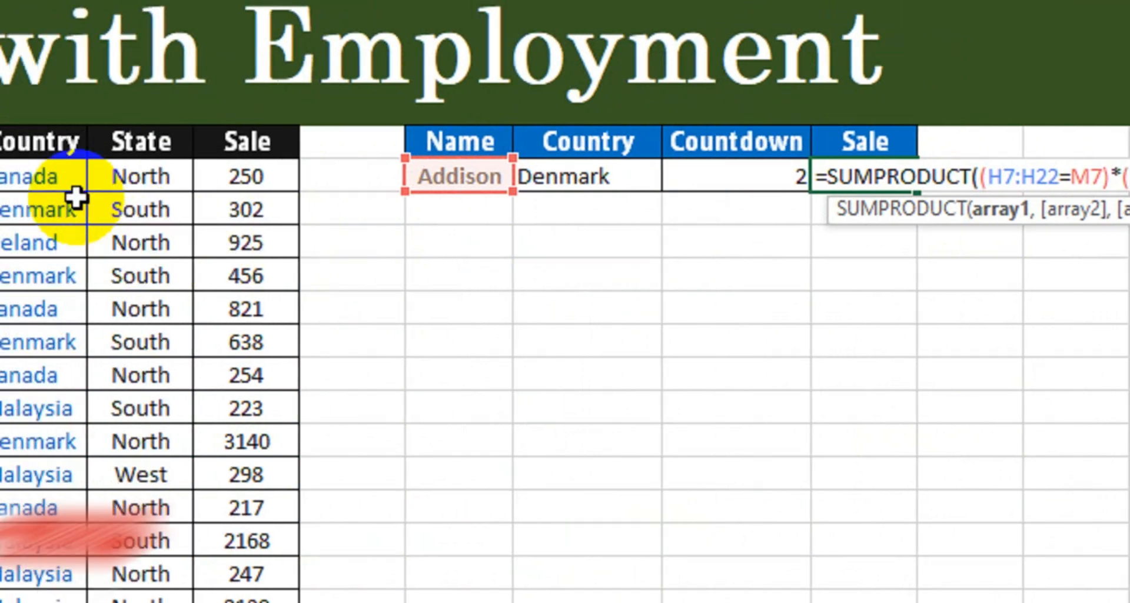
{"action": "left_click_drag", "start_coordinate": [90, 176], "coordinate": [224, 602]}
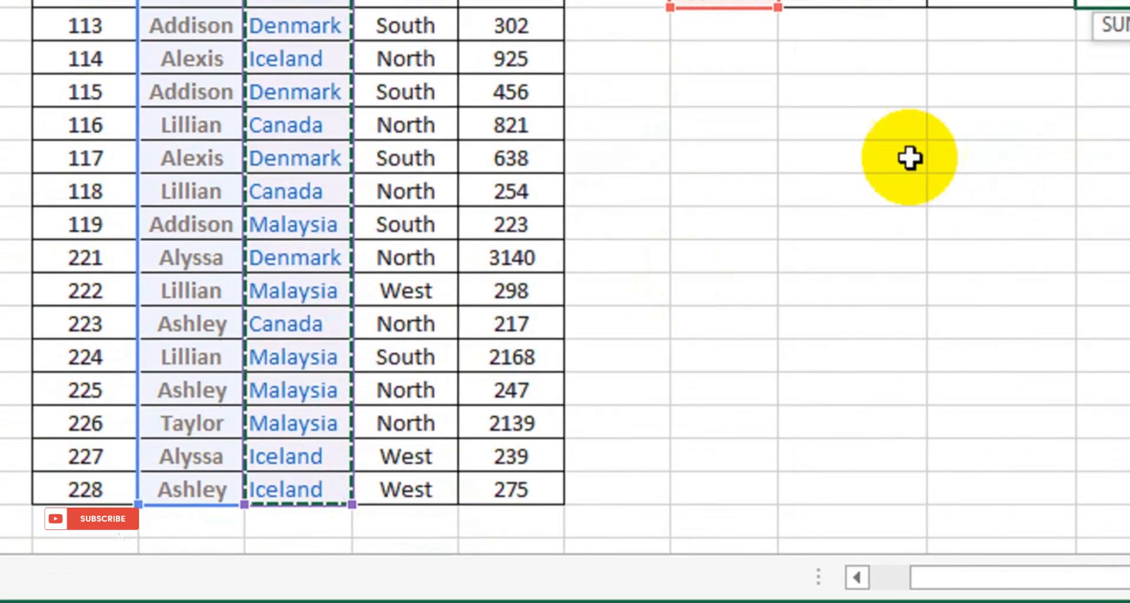
{"action": "type", "text": "="}
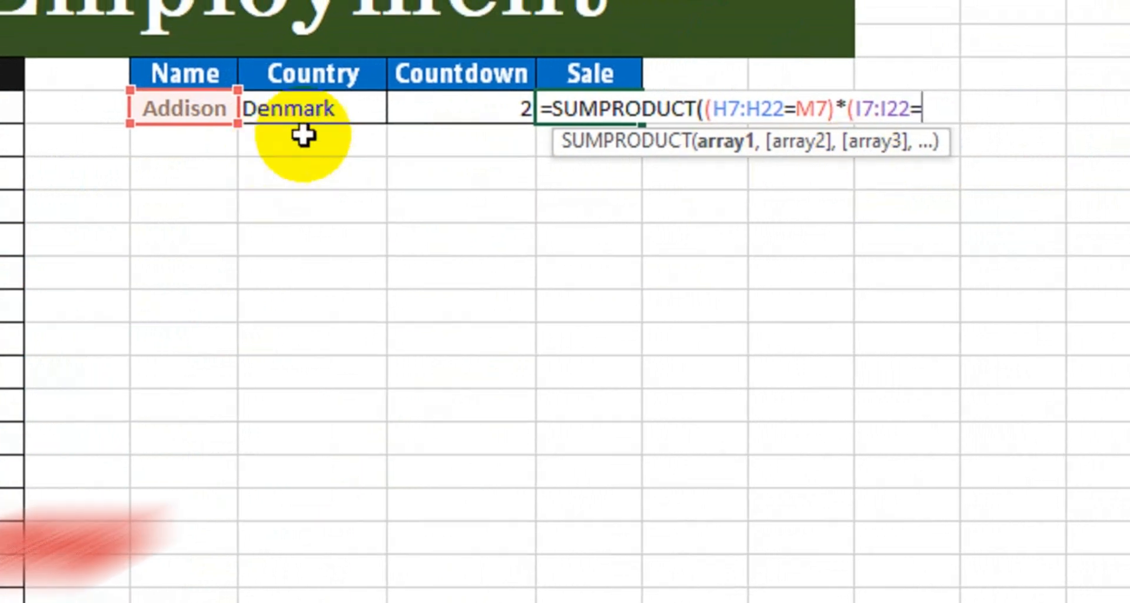
{"action": "left_click", "coordinate": [318, 95]}
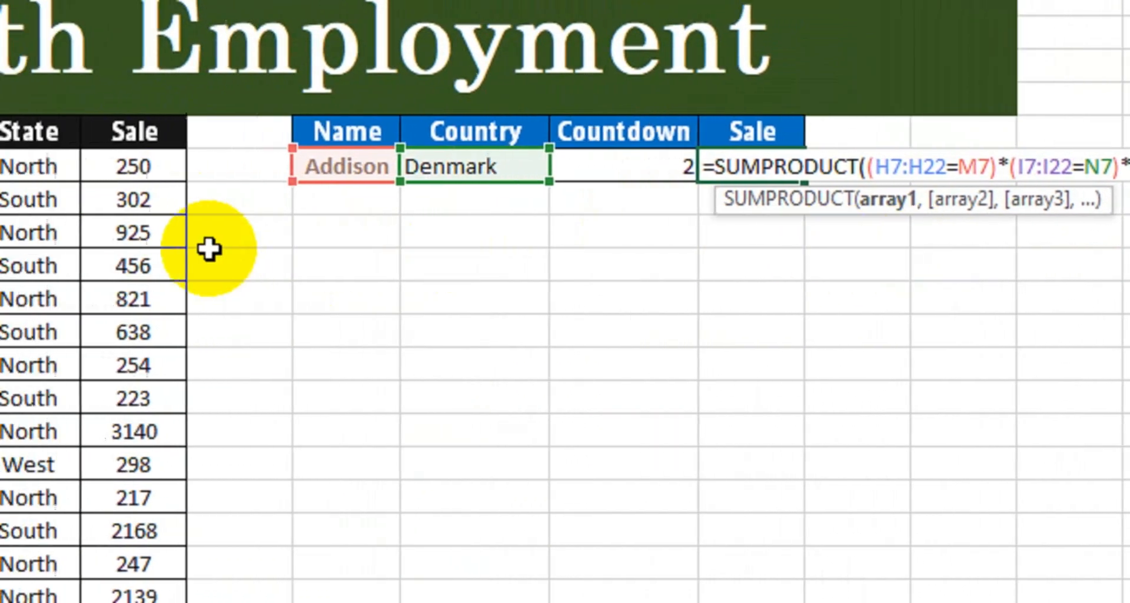
Multiply the conditions by the Sale column range K7:K22 and complete the Sale formula
{"action": "left_click_drag", "start_coordinate": [132, 169], "coordinate": [141, 328]}
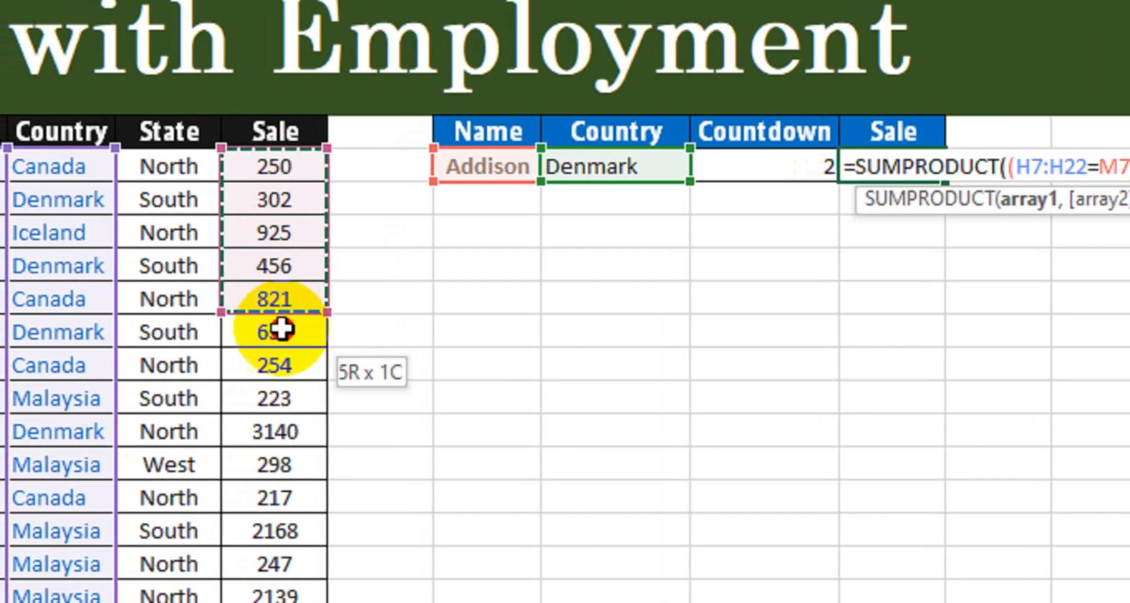
{"action": "left_click_drag", "start_coordinate": [282, 328], "coordinate": [289, 484]}
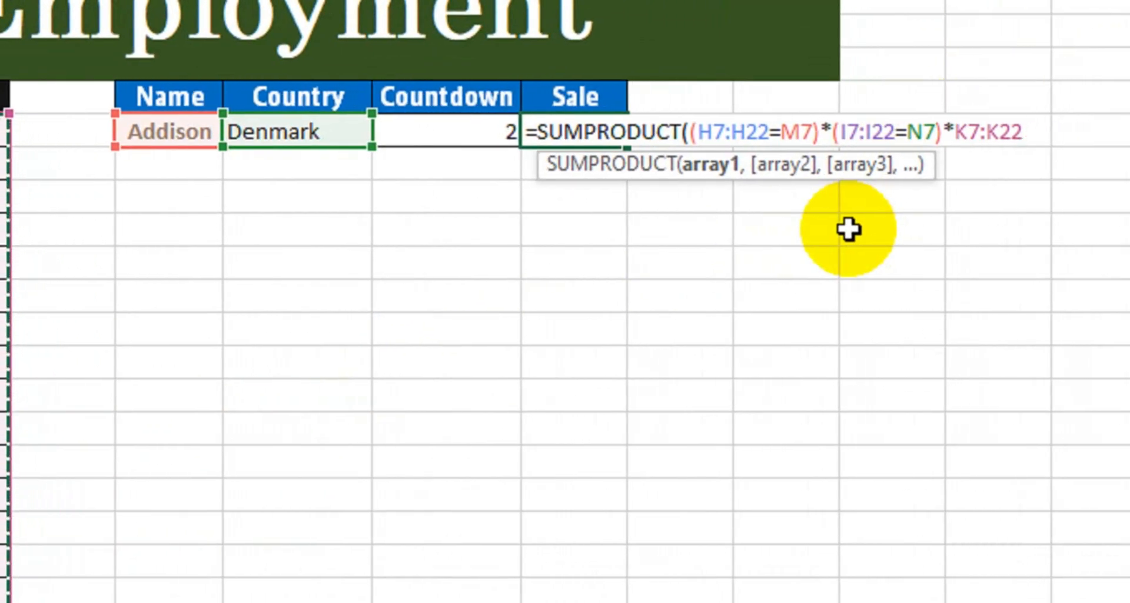
{"action": "key", "text": "Return"}
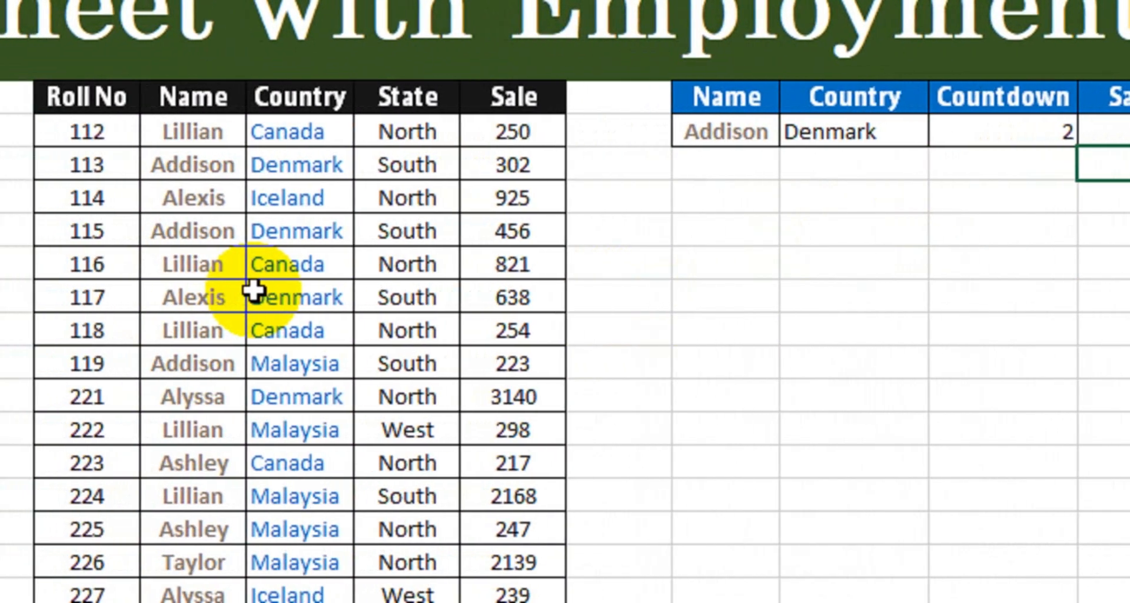
Check the Sale result in P7 against the matching name, country and sale entries in rows 8 and 10 of the data table
{"action": "left_click", "coordinate": [151, 164]}
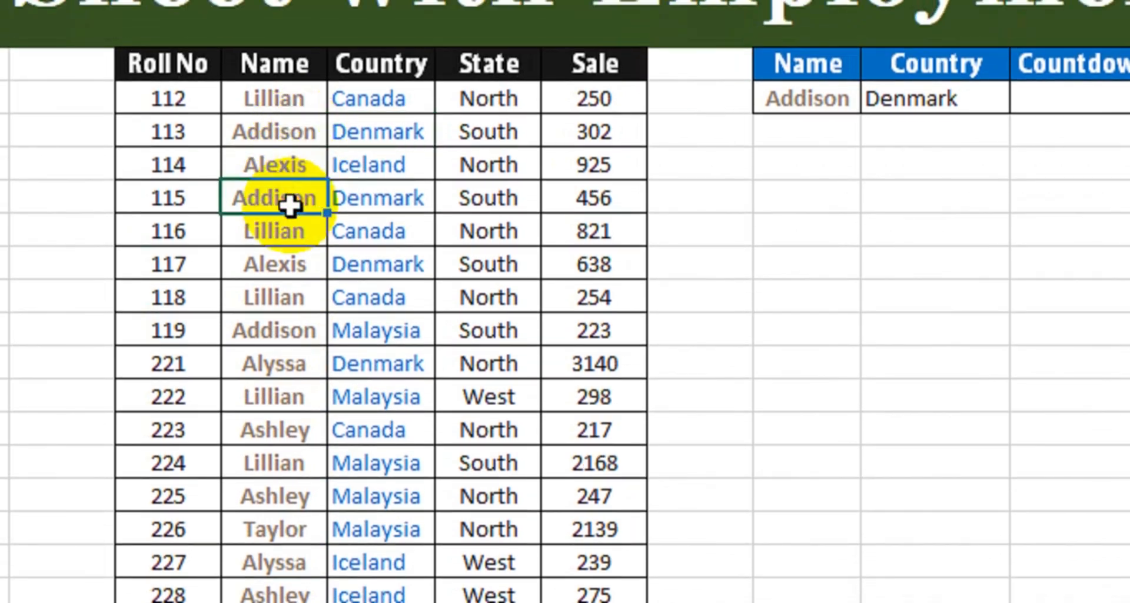
{"action": "left_click", "coordinate": [359, 198]}
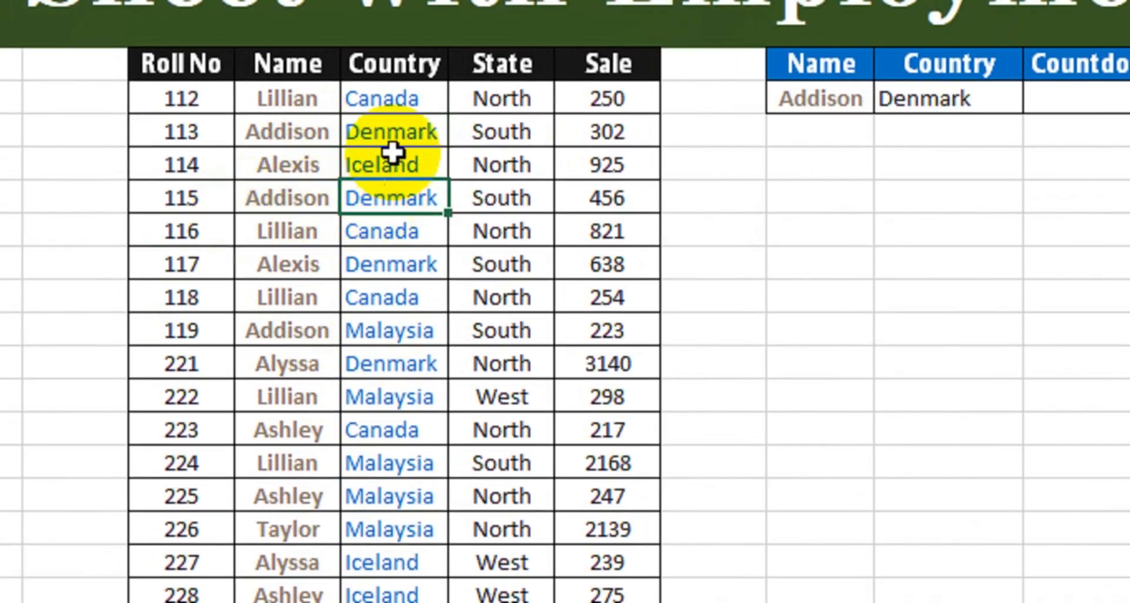
{"action": "left_click", "coordinate": [402, 160]}
{"action": "left_click_drag", "start_coordinate": [308, 151], "coordinate": [399, 224]}
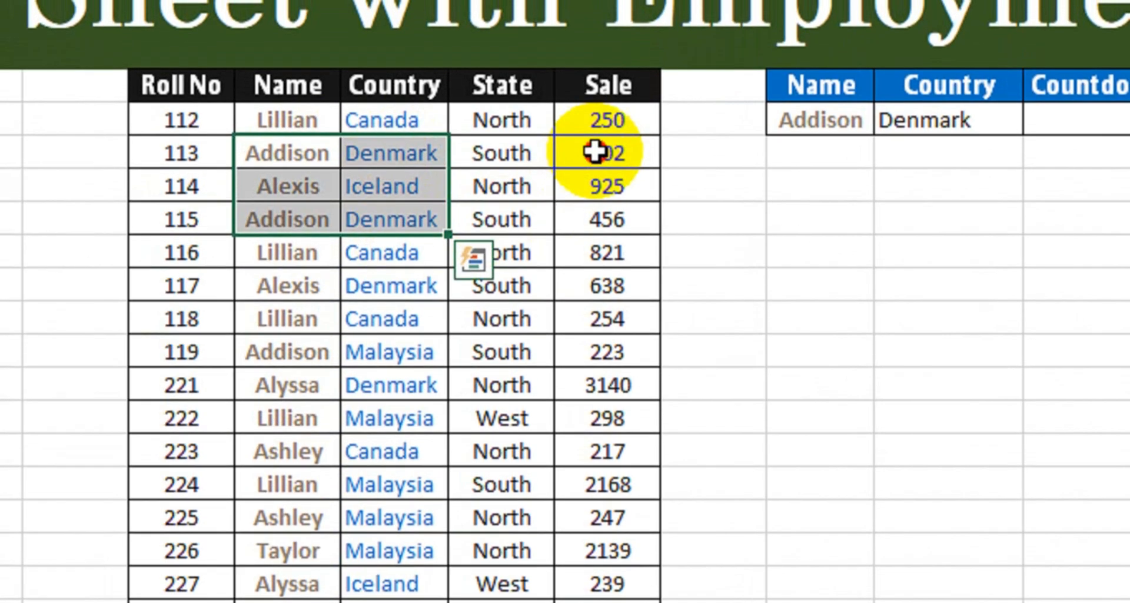
{"action": "left_click", "coordinate": [594, 152]}
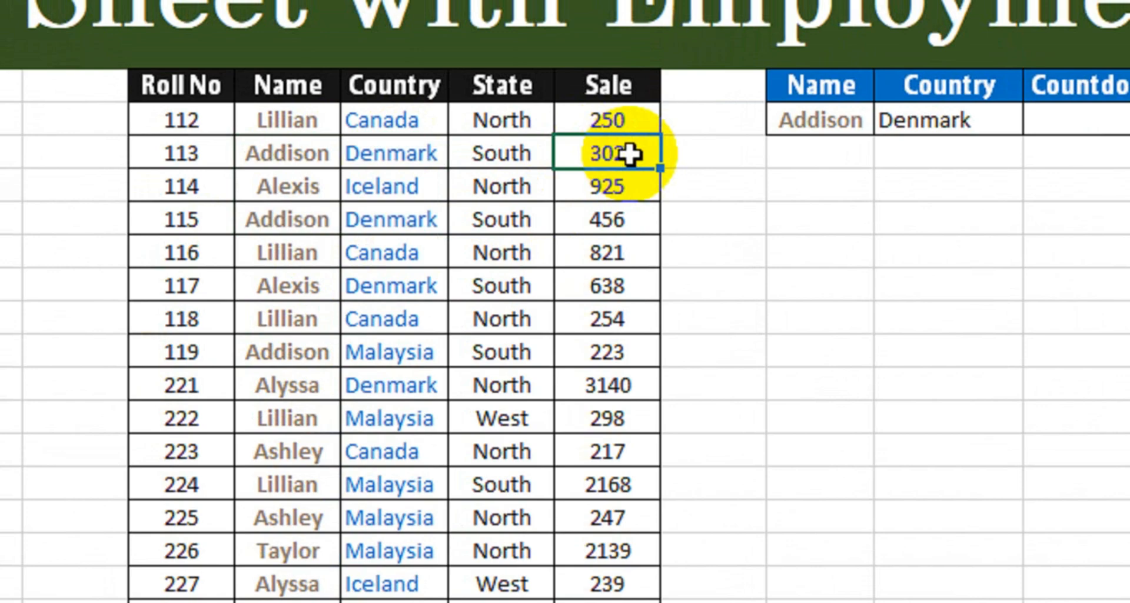
{"action": "left_click", "coordinate": [608, 220]}
{"action": "left_click", "coordinate": [946, 206]}
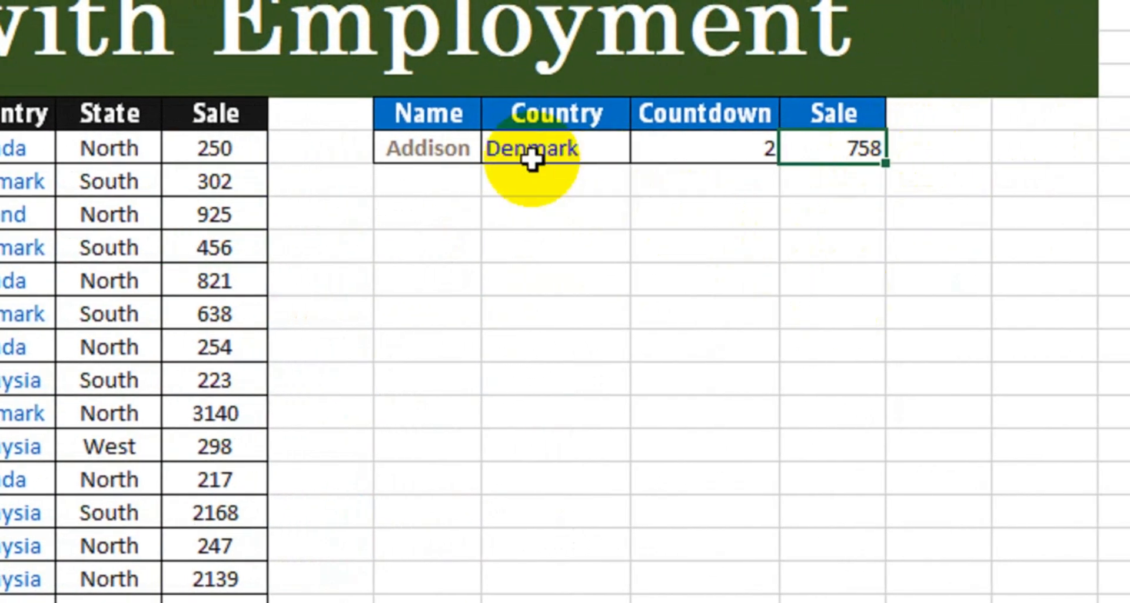
Test the Sale formula with the third name of the dropdown list in M7
{"action": "left_click", "coordinate": [474, 147]}
{"action": "left_click", "coordinate": [497, 156]}
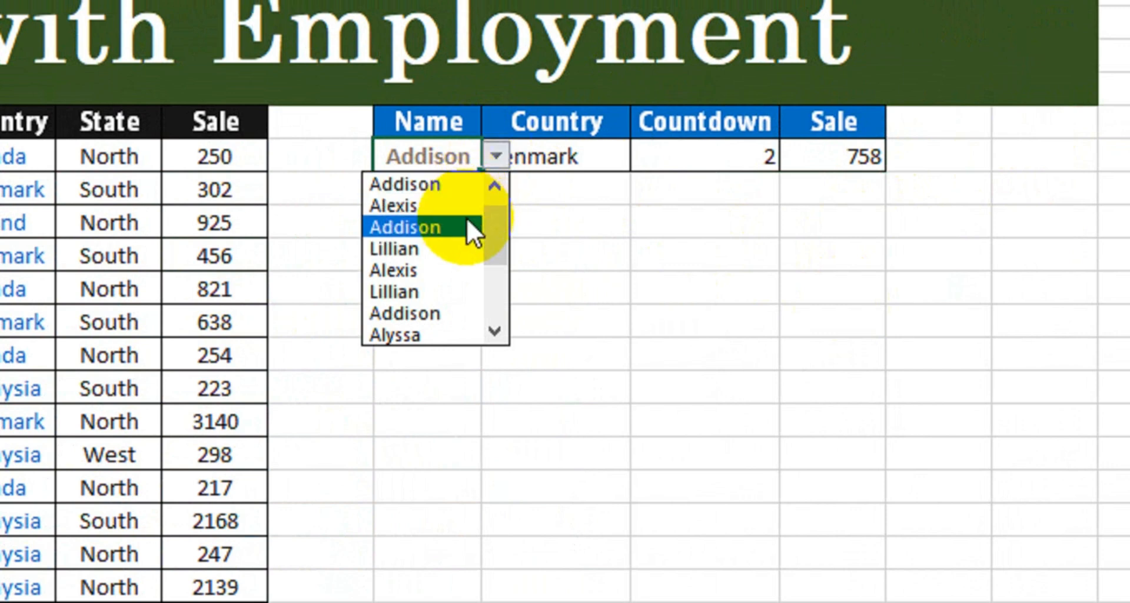
{"action": "left_click", "coordinate": [453, 205]}
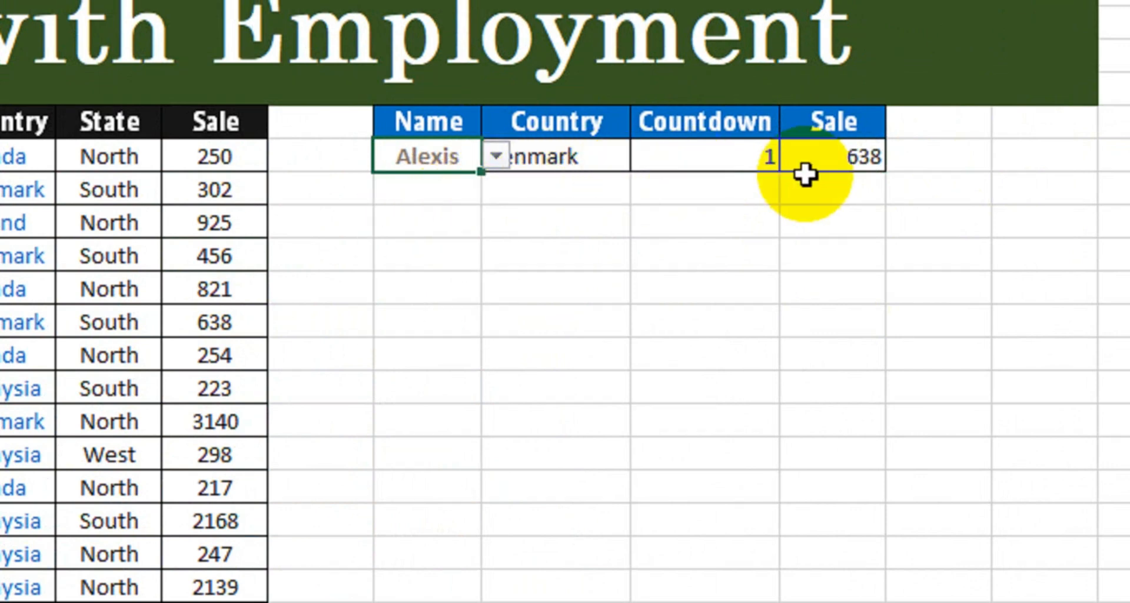
Test the Sale formula with Canada, Malaysia and Iceland in the Country cell N7, ending on Iceland
{"action": "left_click", "coordinate": [606, 157]}
{"action": "left_click", "coordinate": [647, 158]}
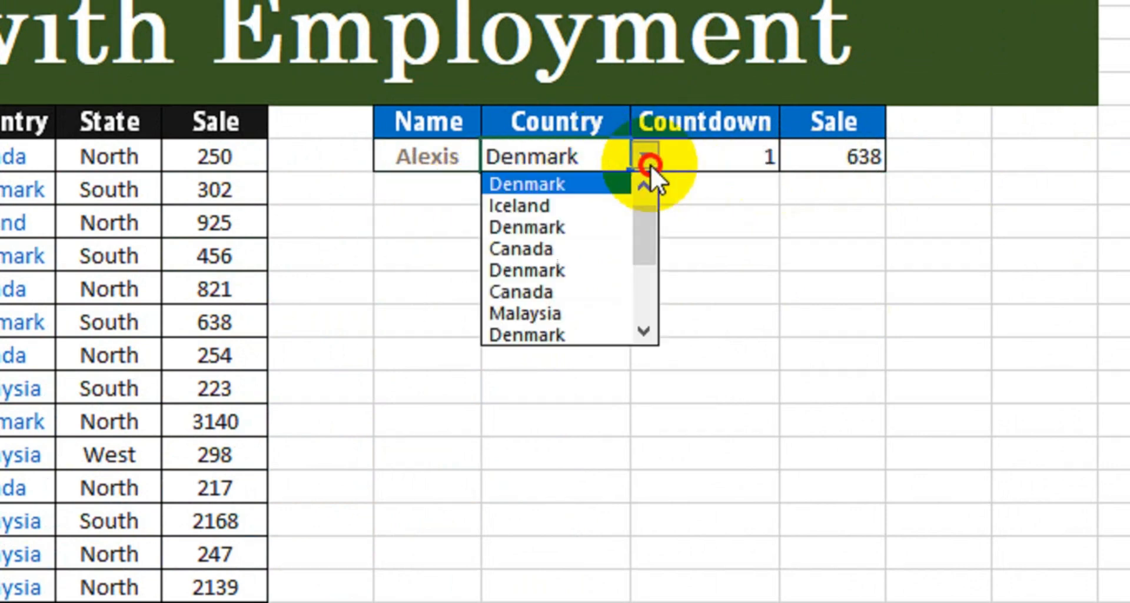
{"action": "left_click", "coordinate": [575, 294]}
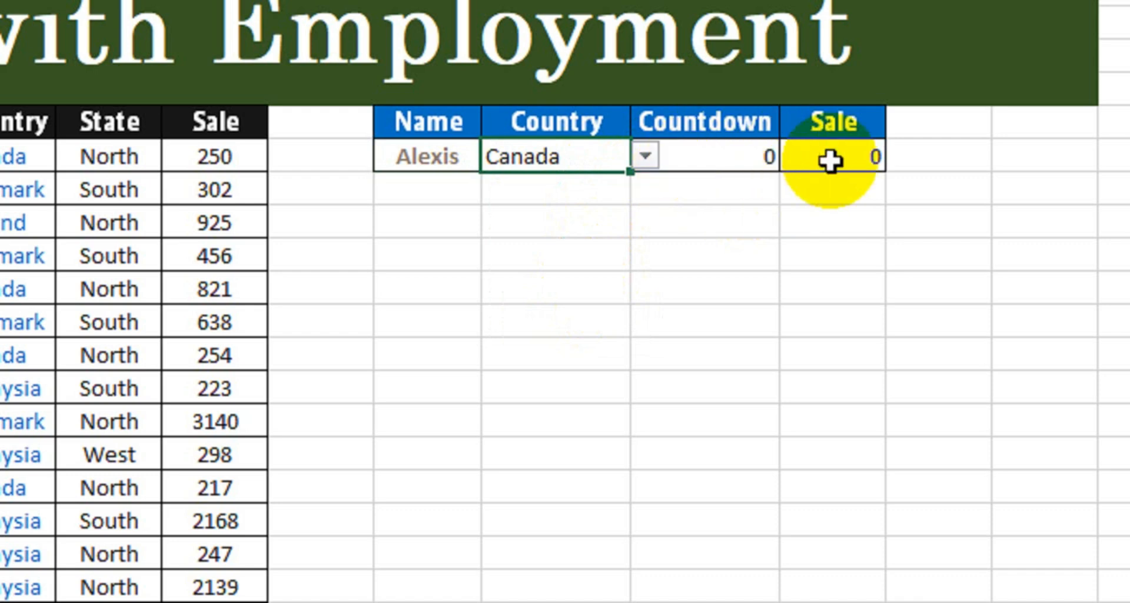
{"action": "left_click", "coordinate": [645, 156]}
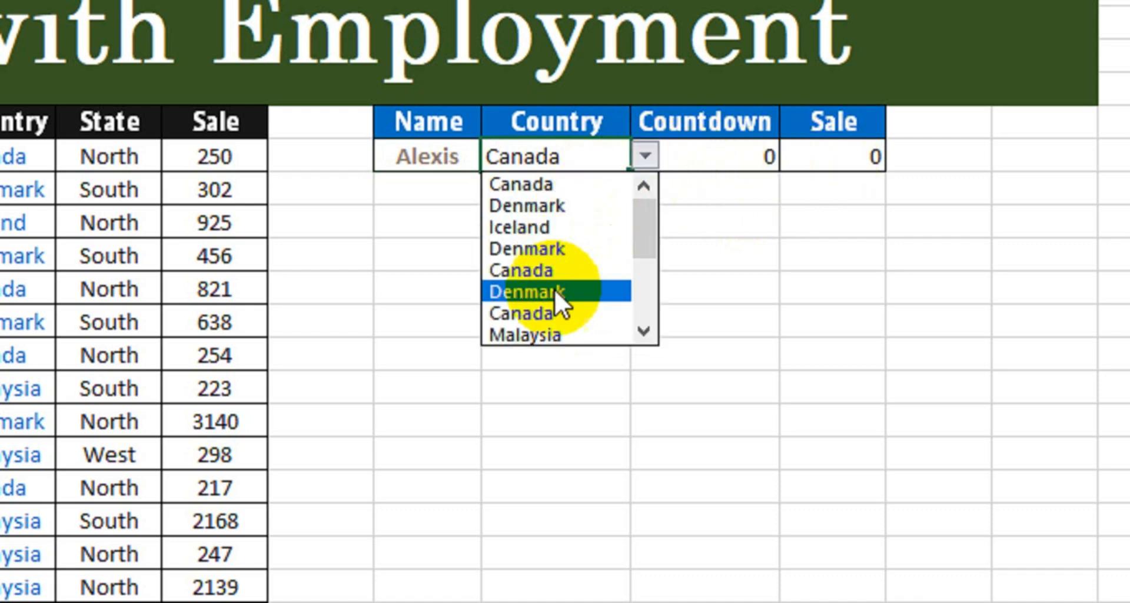
{"action": "left_click", "coordinate": [564, 331]}
{"action": "left_click", "coordinate": [645, 157]}
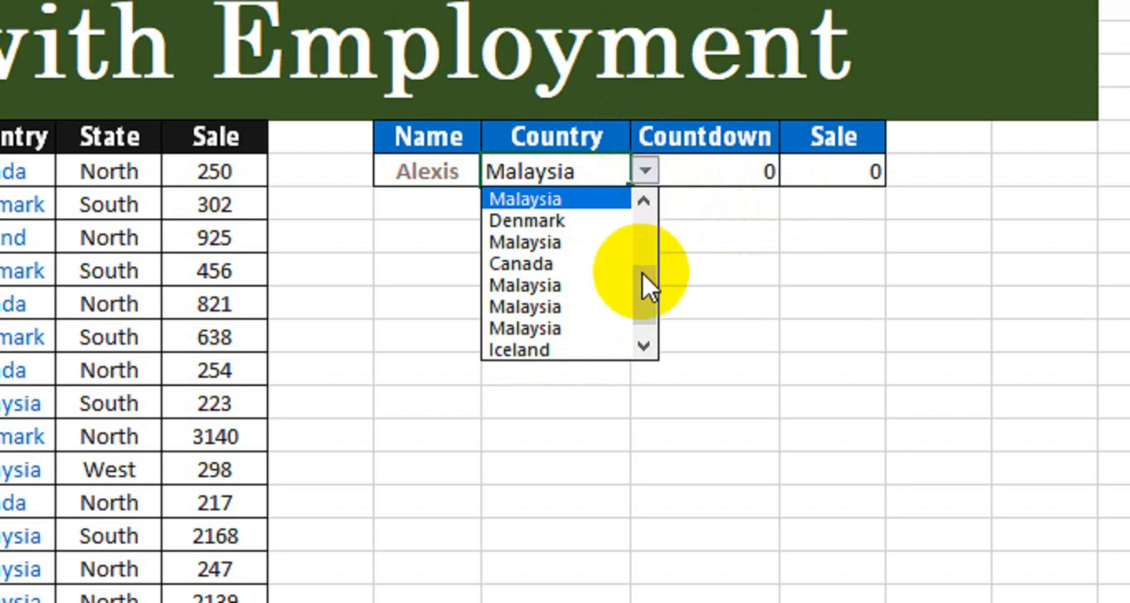
{"action": "left_click_drag", "start_coordinate": [648, 285], "coordinate": [651, 232]}
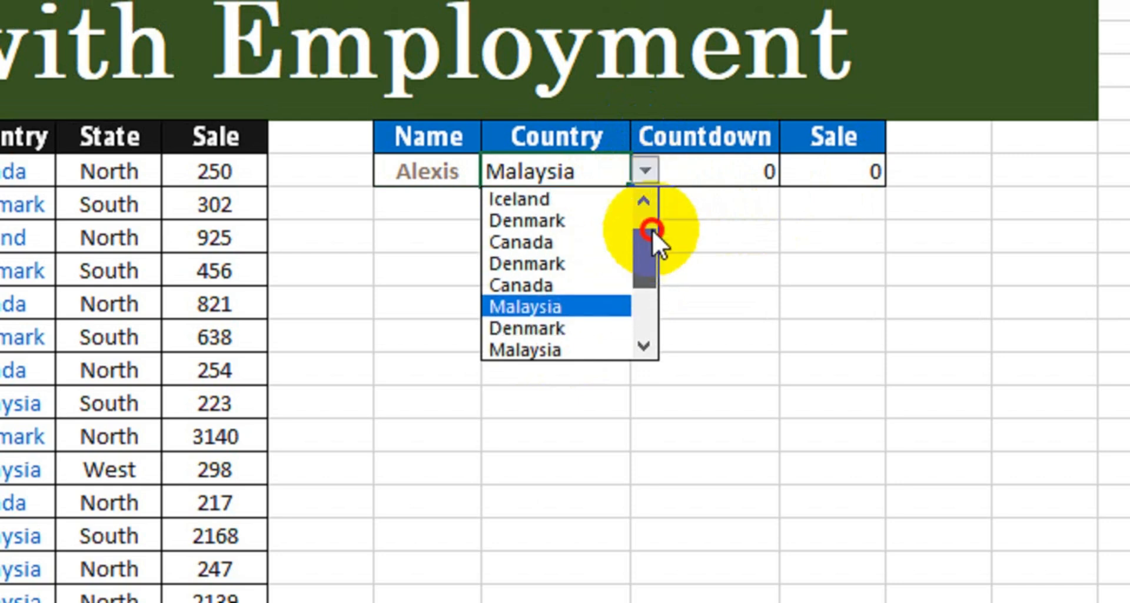
{"action": "left_click", "coordinate": [585, 203]}
Set the Name cell M7 to the eleventh entry of its dropdown list to test Iceland with another name
{"action": "left_click", "coordinate": [473, 179]}
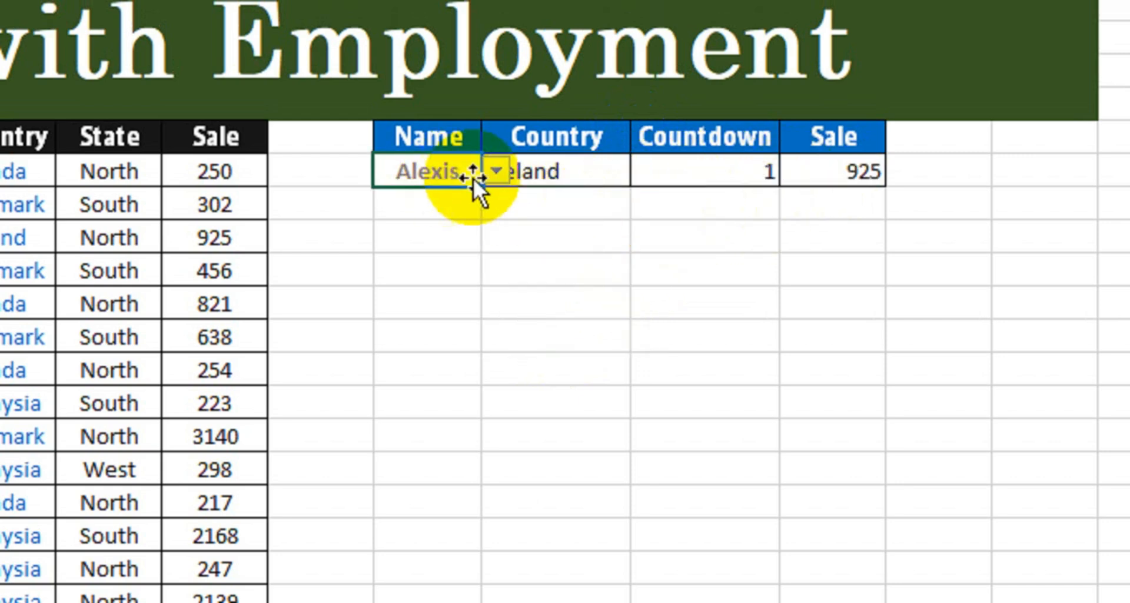
{"action": "left_click", "coordinate": [495, 171]}
{"action": "left_click_drag", "start_coordinate": [500, 270], "coordinate": [495, 300]}
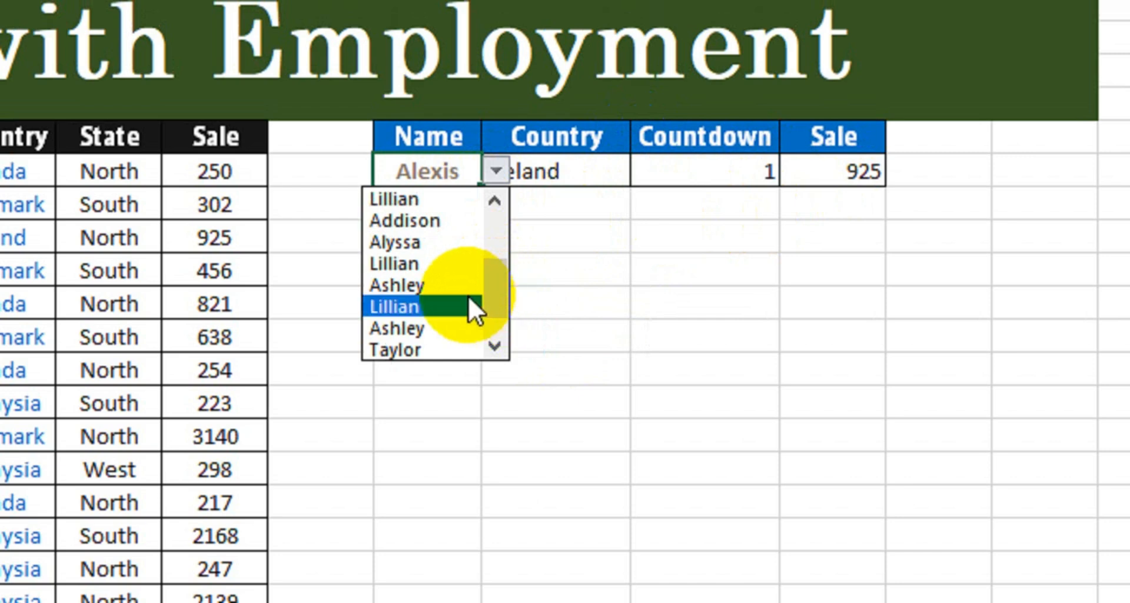
{"action": "left_click", "coordinate": [447, 287]}
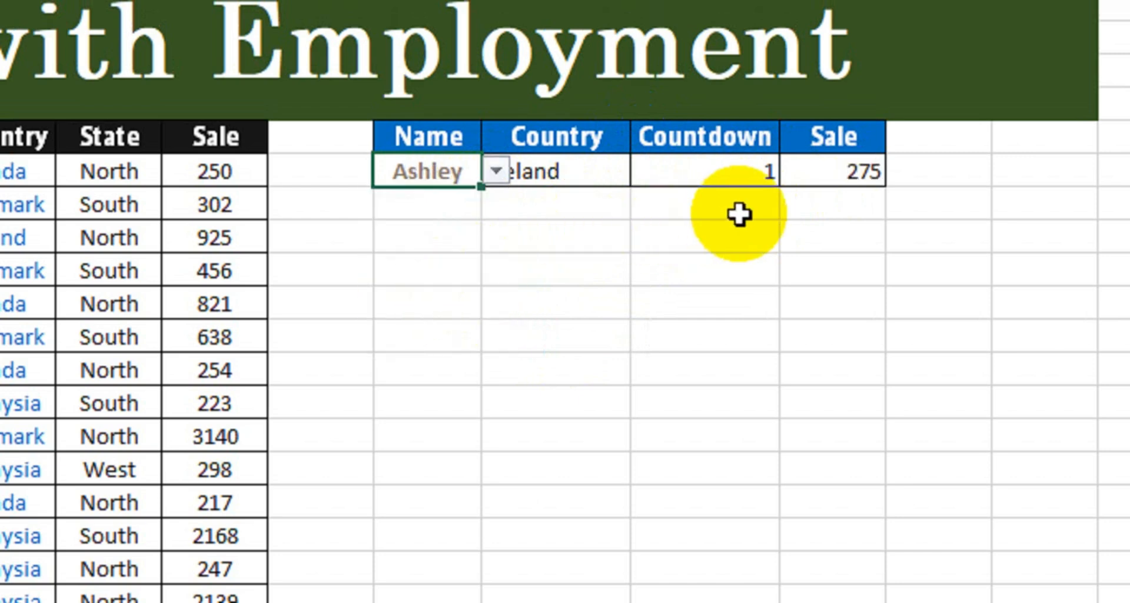